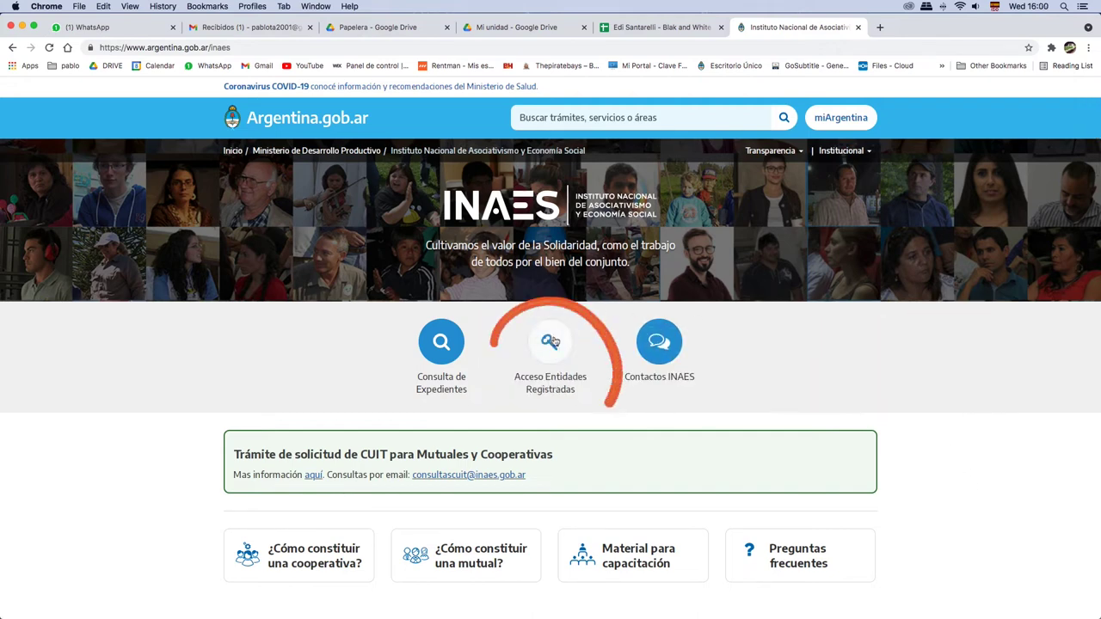
- Open the Acceso Entidades Registradas login page and autofill the entity's saved CUIT and password
{"action": "left_click", "coordinate": [548, 352]}
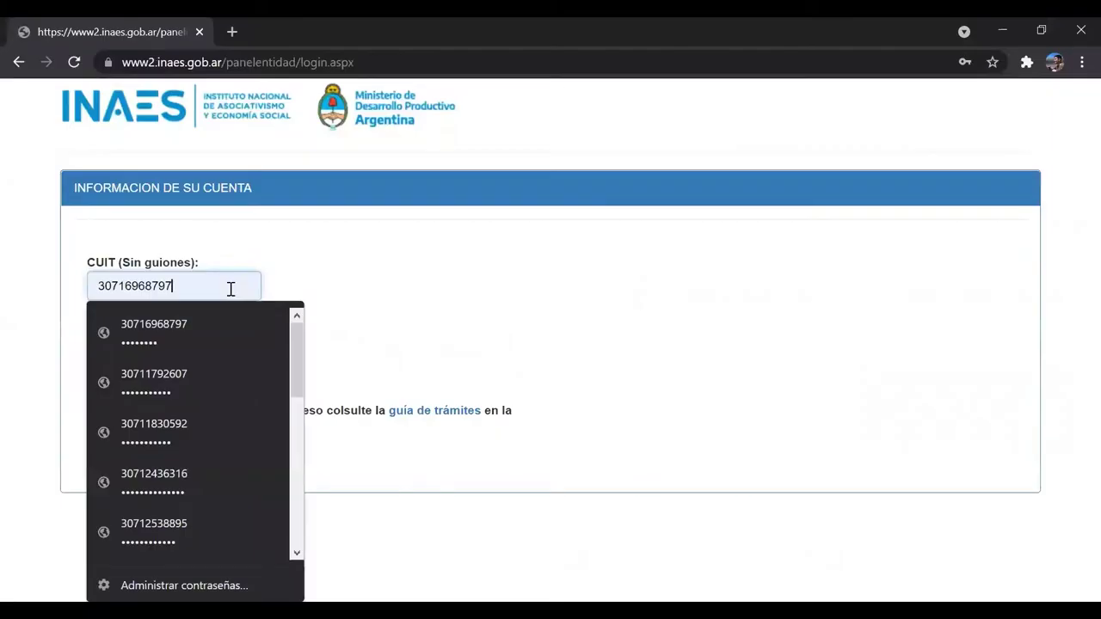
{"action": "left_click", "coordinate": [185, 288]}
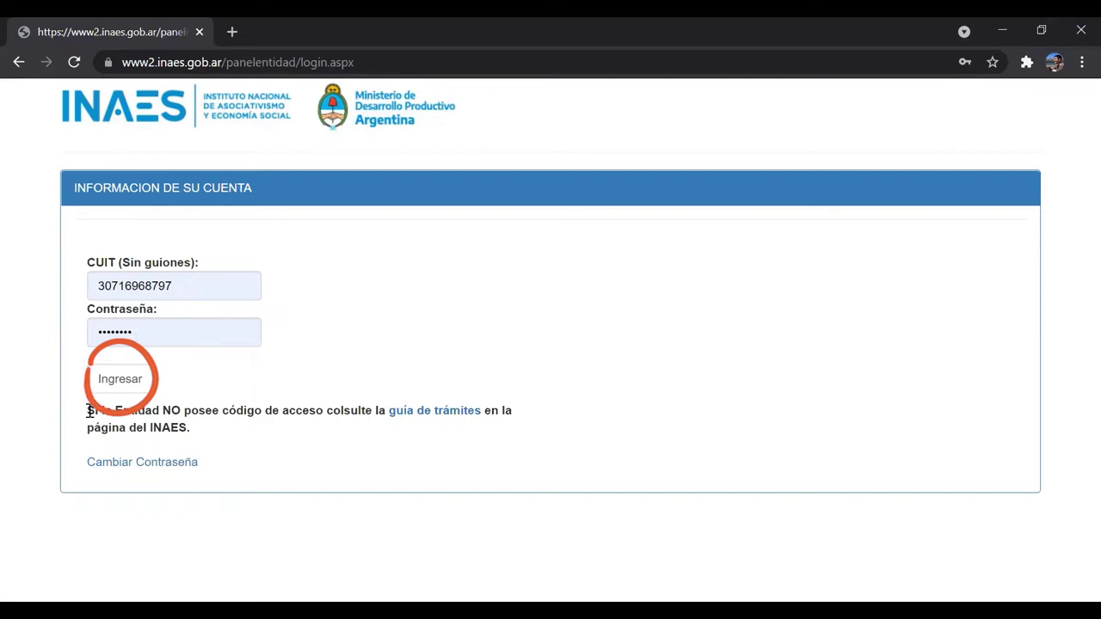
- Log in to INAES Panel Entidad and show the Sistemas Habilitados
{"action": "left_click_drag", "start_coordinate": [89, 411], "coordinate": [393, 430]}
{"action": "left_click", "coordinate": [492, 414]}
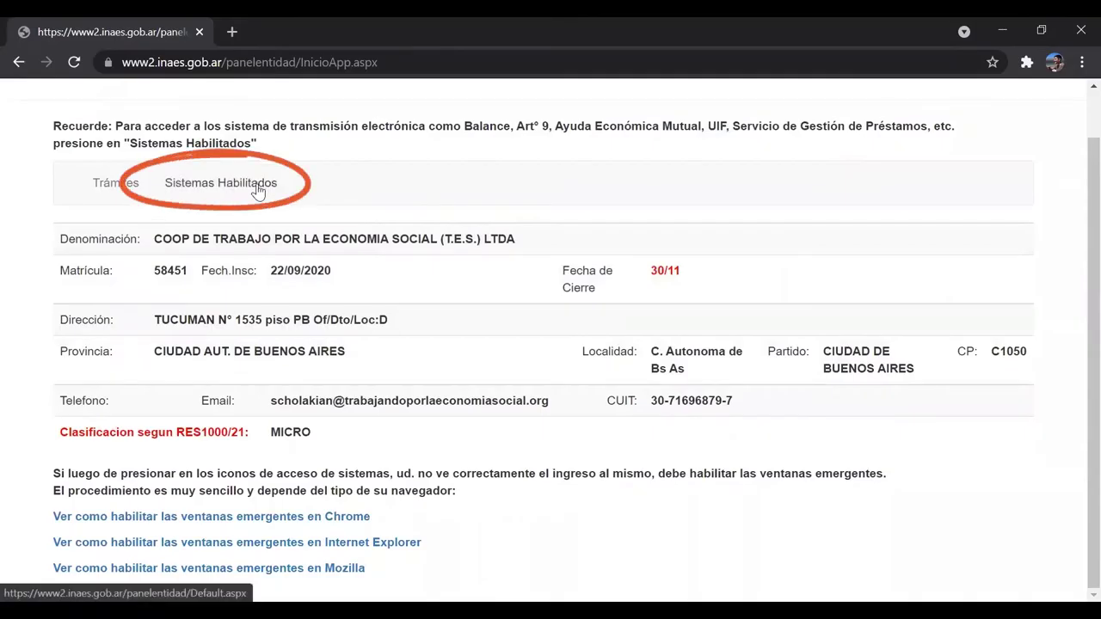
{"action": "left_click", "coordinate": [258, 191]}
- Open the Registro de Asociados system to view the entity's Nómina, currently with 0 members
{"action": "scroll", "coordinate": [749, 353], "scroll_direction": "down", "scroll_amount": 3}
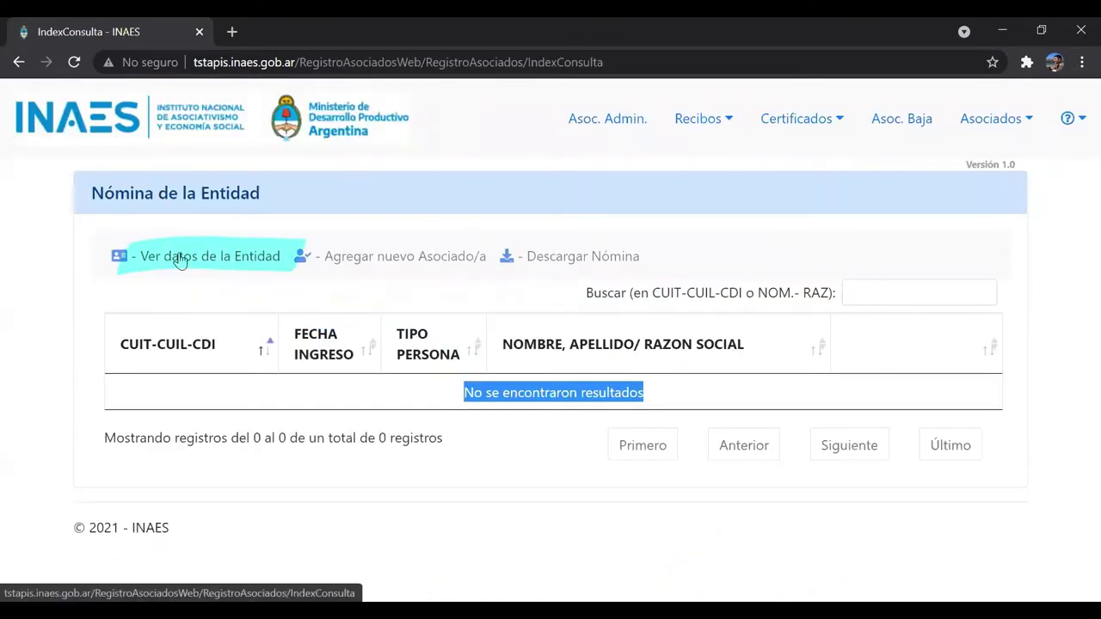
{"action": "left_click", "coordinate": [177, 256]}
{"action": "scroll", "coordinate": [227, 255], "scroll_direction": "down", "scroll_amount": 1}
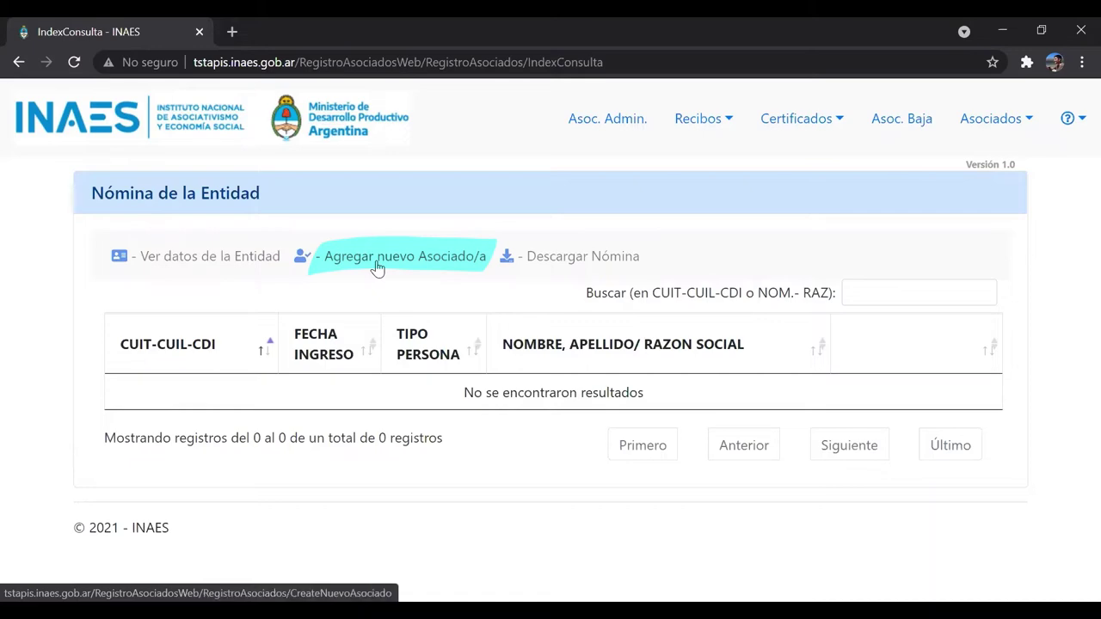
{"action": "left_click", "coordinate": [376, 268]}
- Enter the member's CUIL in the new-member form
{"action": "scroll", "coordinate": [275, 244], "scroll_direction": "down", "scroll_amount": 4}
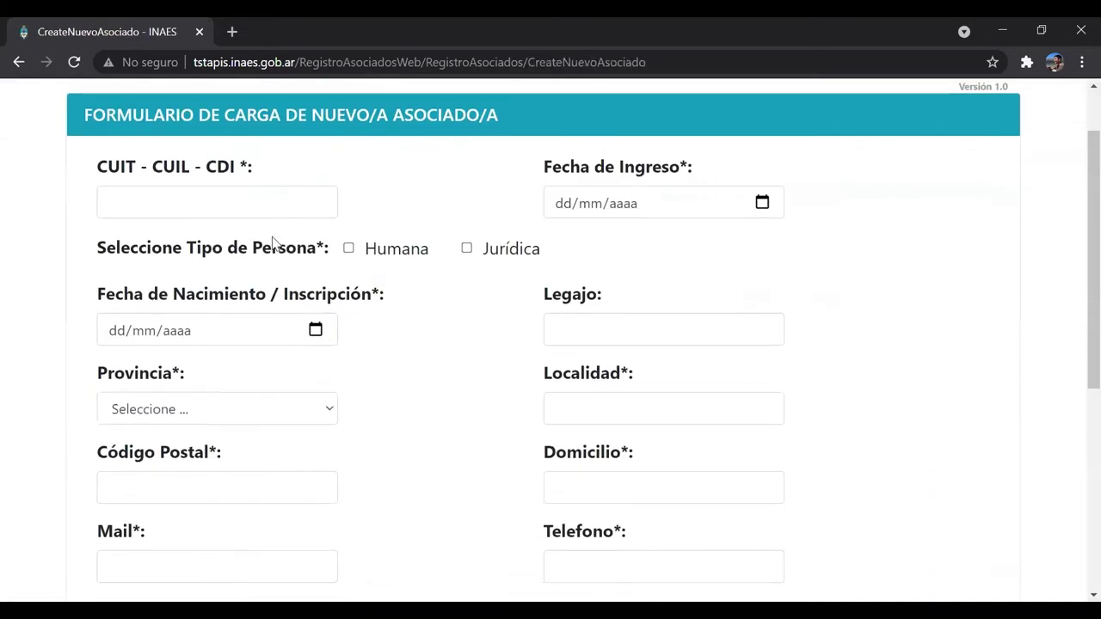
{"action": "scroll", "coordinate": [129, 232], "scroll_direction": "up", "scroll_amount": 2}
{"action": "scroll", "coordinate": [487, 292], "scroll_direction": "up", "scroll_amount": 2}
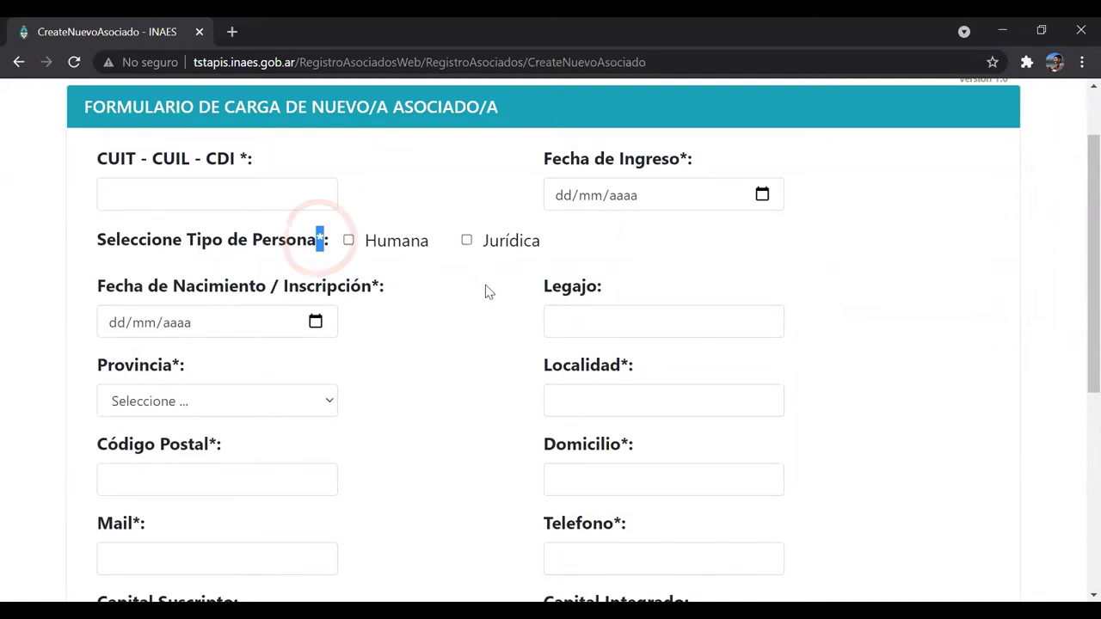
{"action": "left_click", "coordinate": [111, 194]}
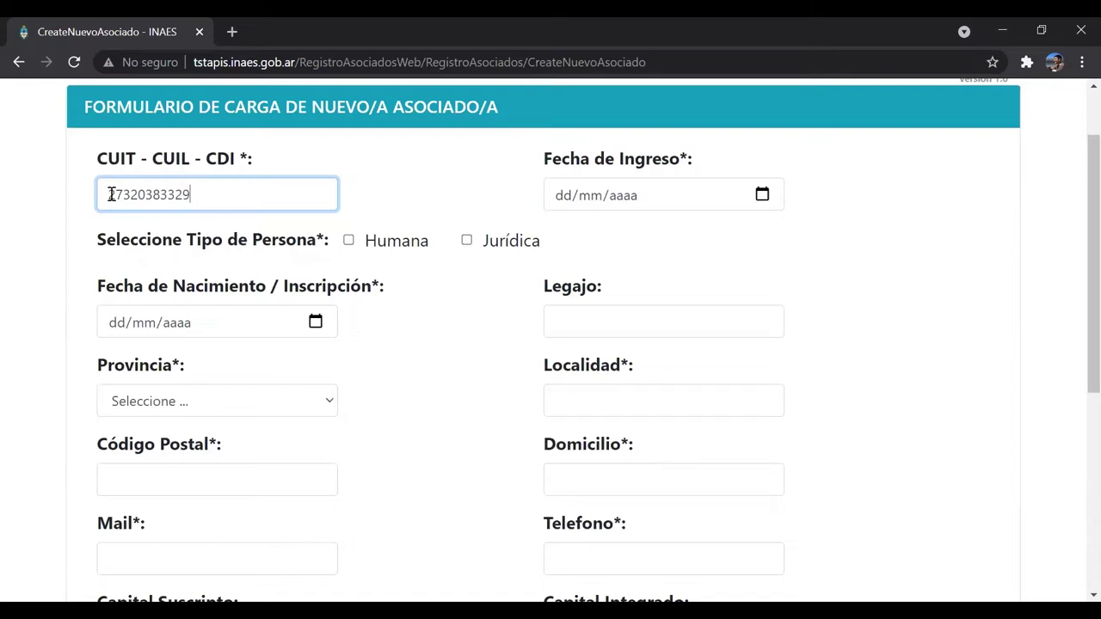
{"action": "left_click", "coordinate": [199, 160]}
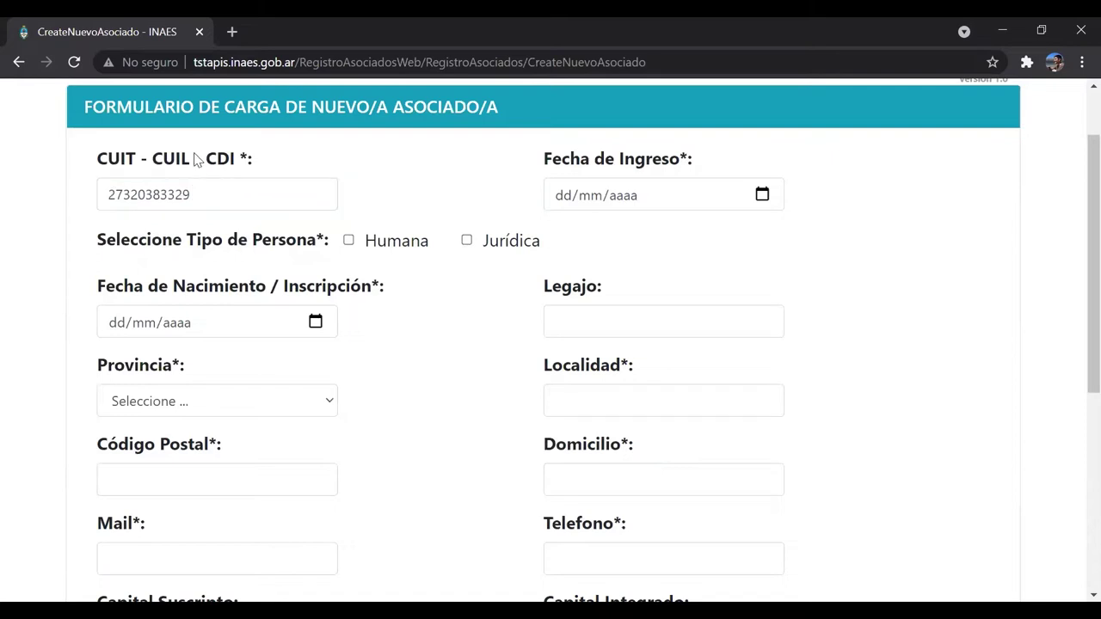
- Set Fecha de Ingreso to 01/01/2018 and mark the member as Humana
{"action": "scroll", "coordinate": [199, 160], "scroll_direction": "up", "scroll_amount": 1}
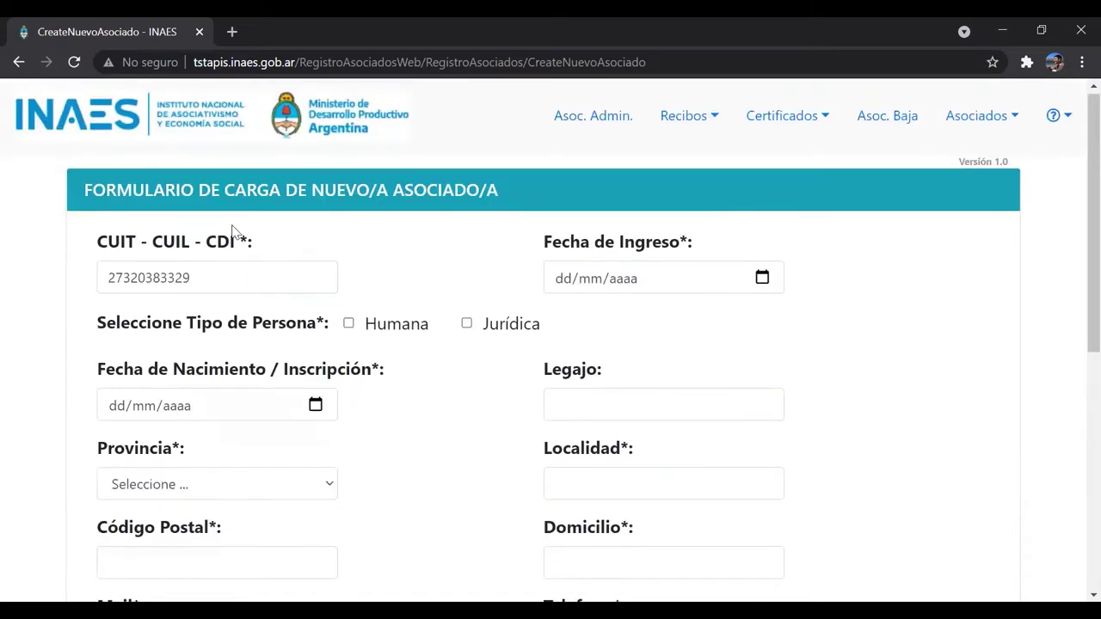
{"action": "left_click", "coordinate": [555, 285]}
{"action": "type", "text": "01018"}
{"action": "type", "text": "2018"}
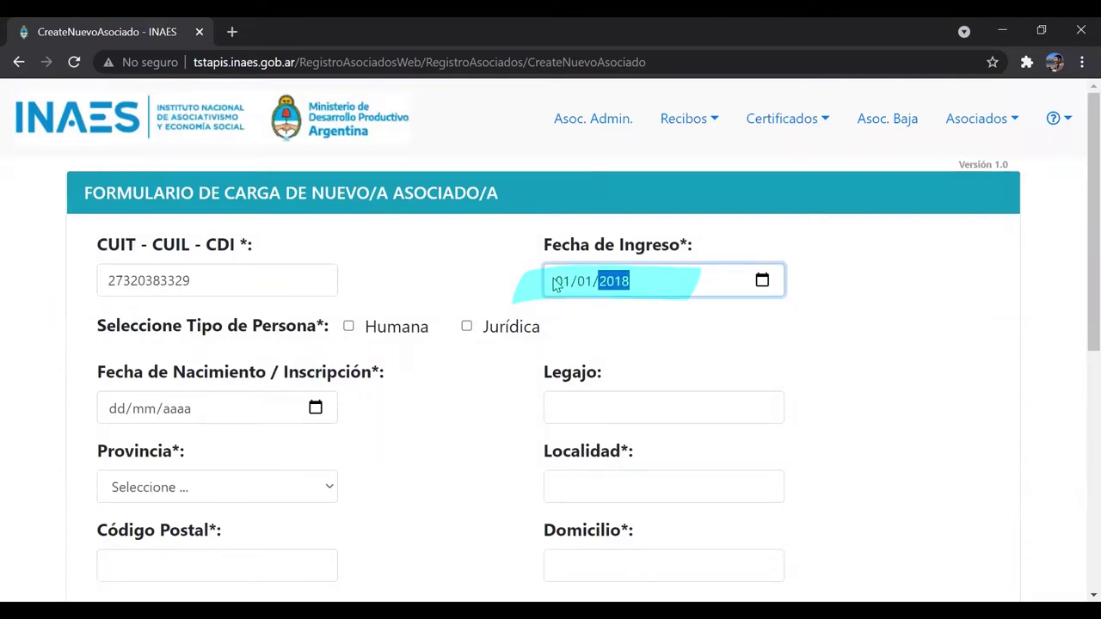
{"action": "left_click", "coordinate": [349, 328]}
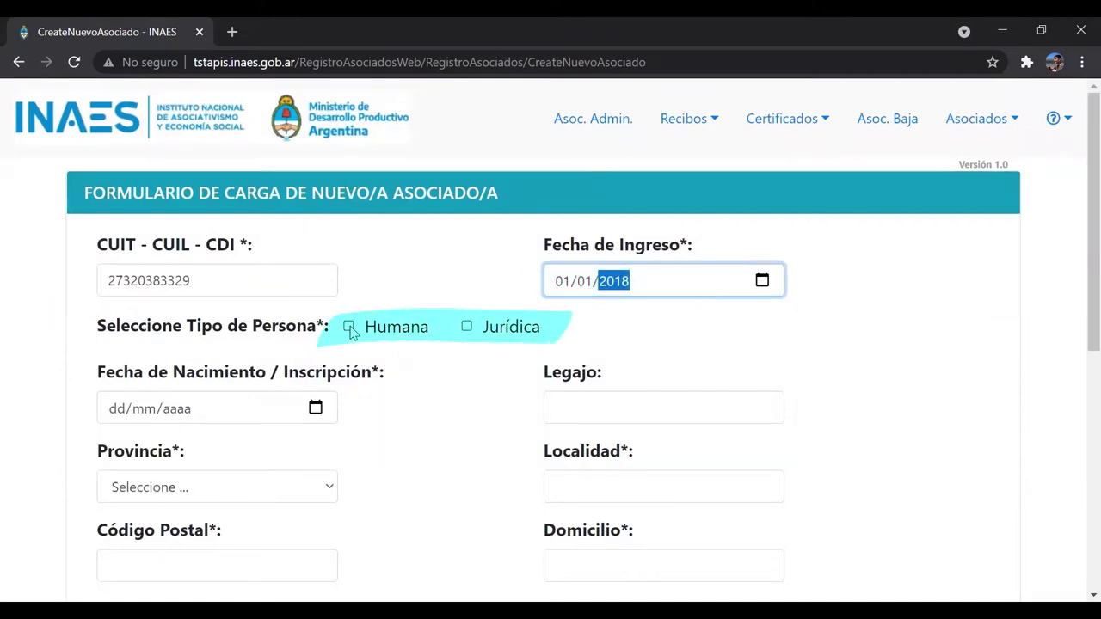
- Enter the member's first name and surname and set gender to Femenino
{"action": "scroll", "coordinate": [383, 330], "scroll_direction": "down", "scroll_amount": 1}
{"action": "left_click", "coordinate": [155, 386]}
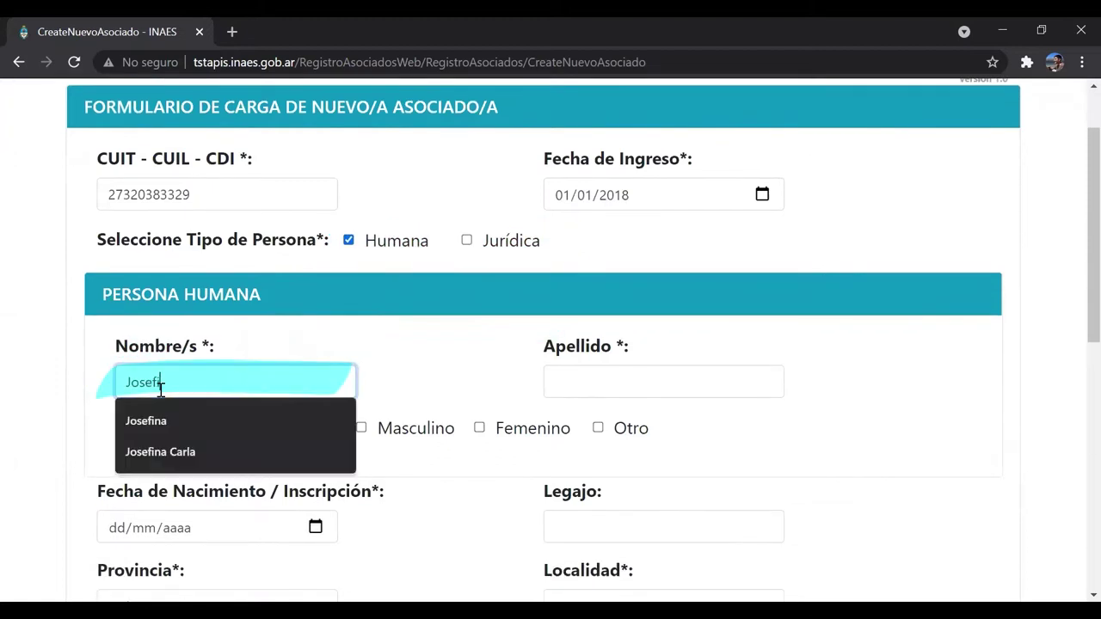
{"action": "key", "text": "Tab"}
{"action": "scroll", "coordinate": [478, 405], "scroll_direction": "down", "scroll_amount": 2}
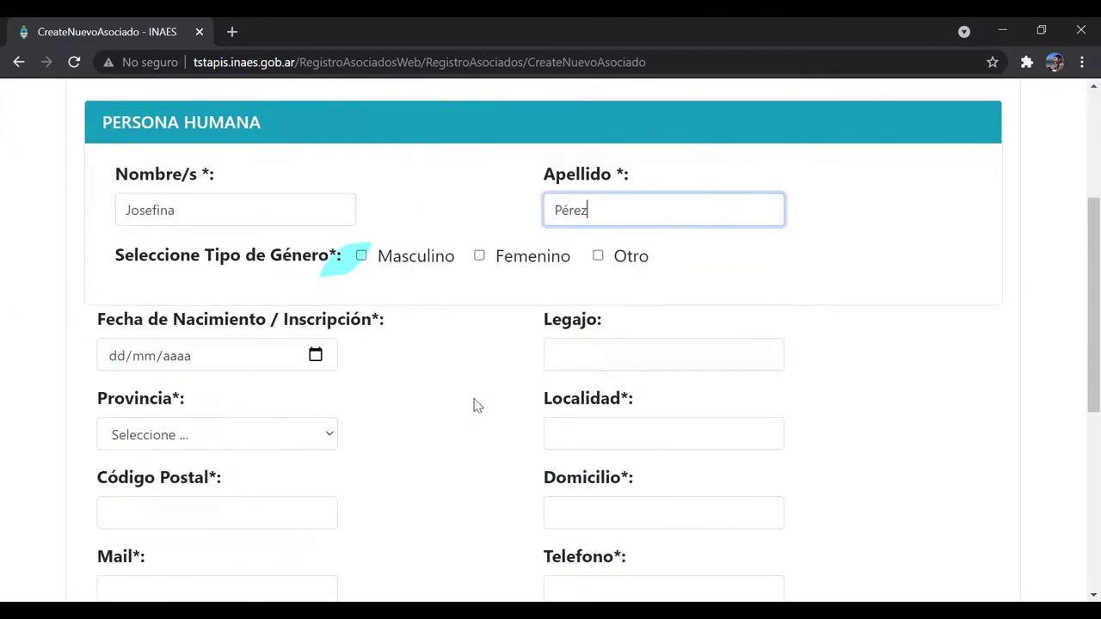
{"action": "left_click", "coordinate": [479, 258]}
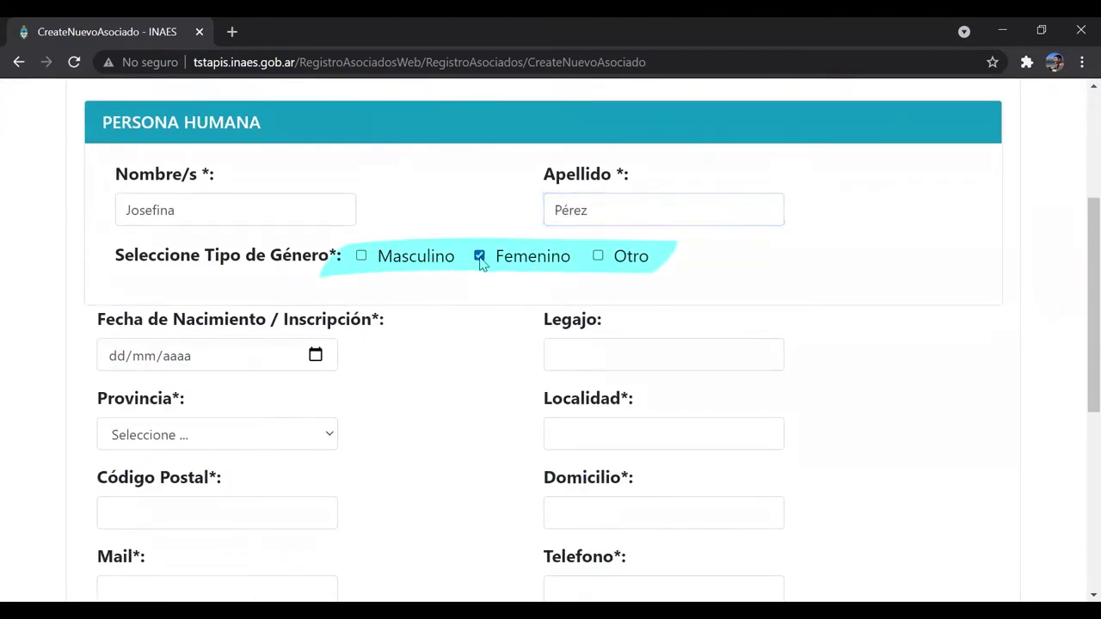
- Enter birth date 05/05/1990 and the member's province, locality, postcode and street address
{"action": "left_click", "coordinate": [104, 360]}
{"action": "type", "text": "05/05/1"}
{"action": "type", "text": "990"}
{"action": "key", "text": "Tab"}
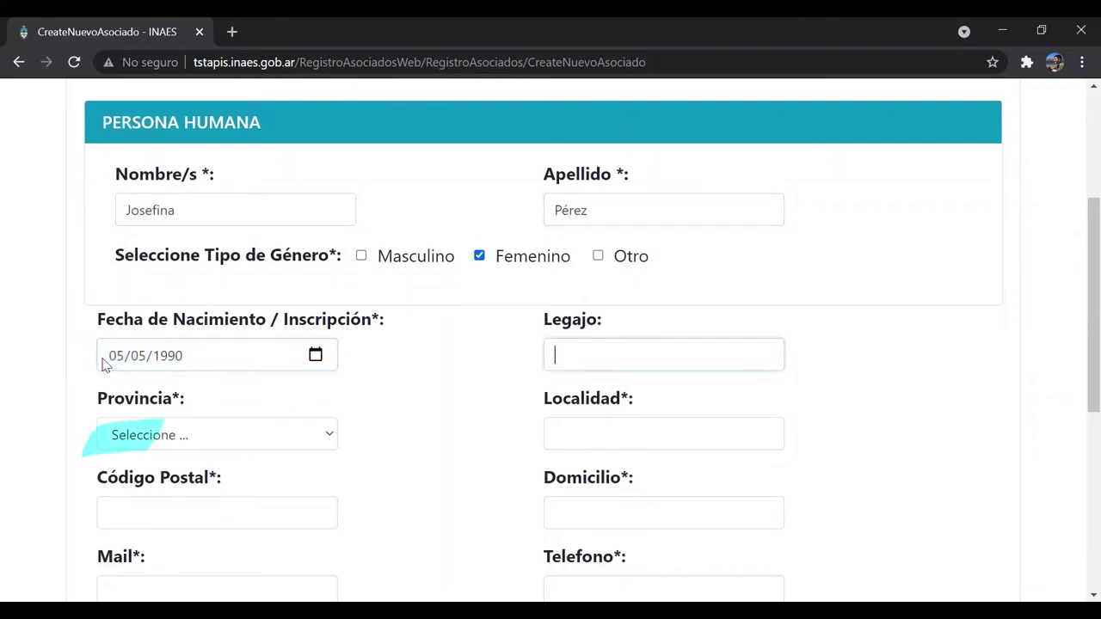
{"action": "key", "text": "Tab"}
{"action": "key", "text": "Down"}
{"action": "key", "text": "Down"}
{"action": "key", "text": "Tab"}
{"action": "type", "text": "Tigre"}
{"action": "key", "text": "Tab"}
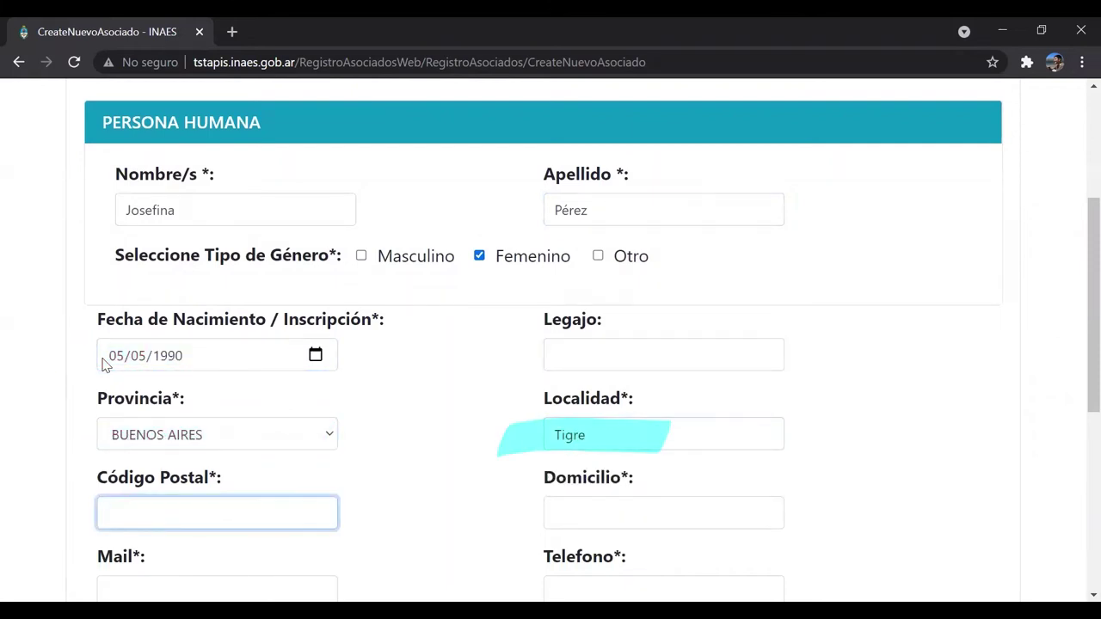
{"action": "type", "text": "1648"}
{"action": "key", "text": "Tab"}
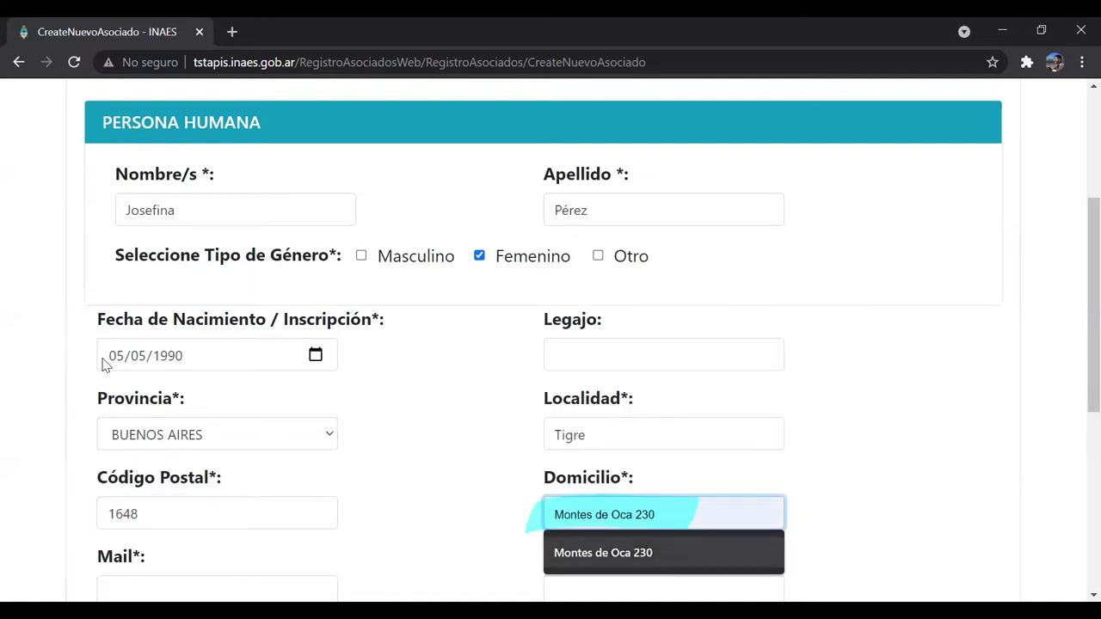
{"action": "key", "text": "Tab"}
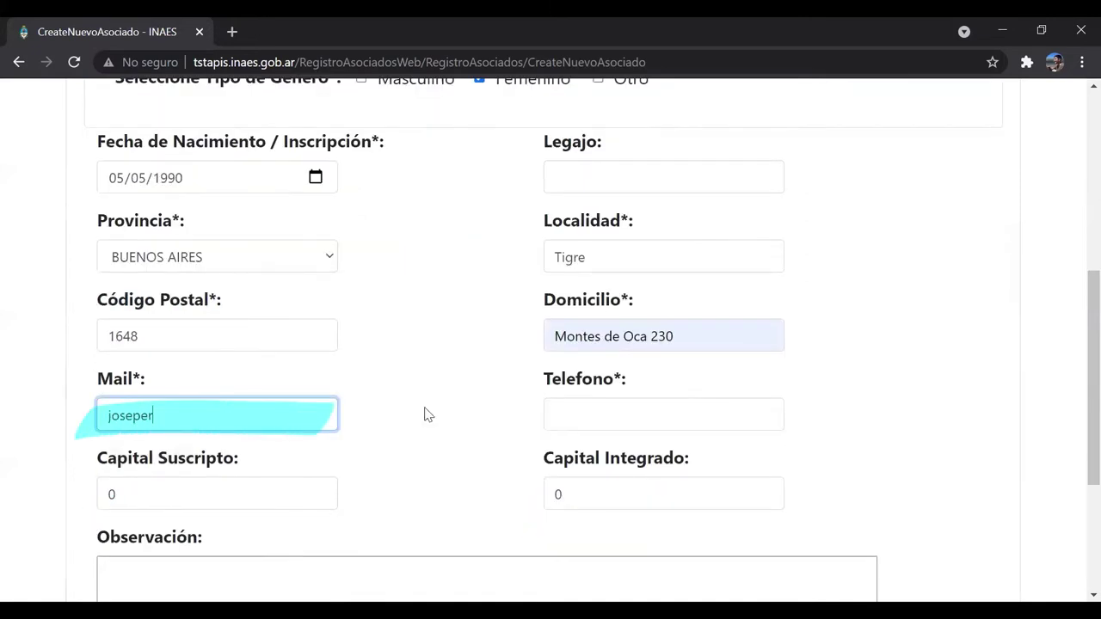
- Fill in the member's e-mail and phone, with Capital Suscripto 10000 and Capital Integrado 500
{"action": "key", "text": "Tab"}
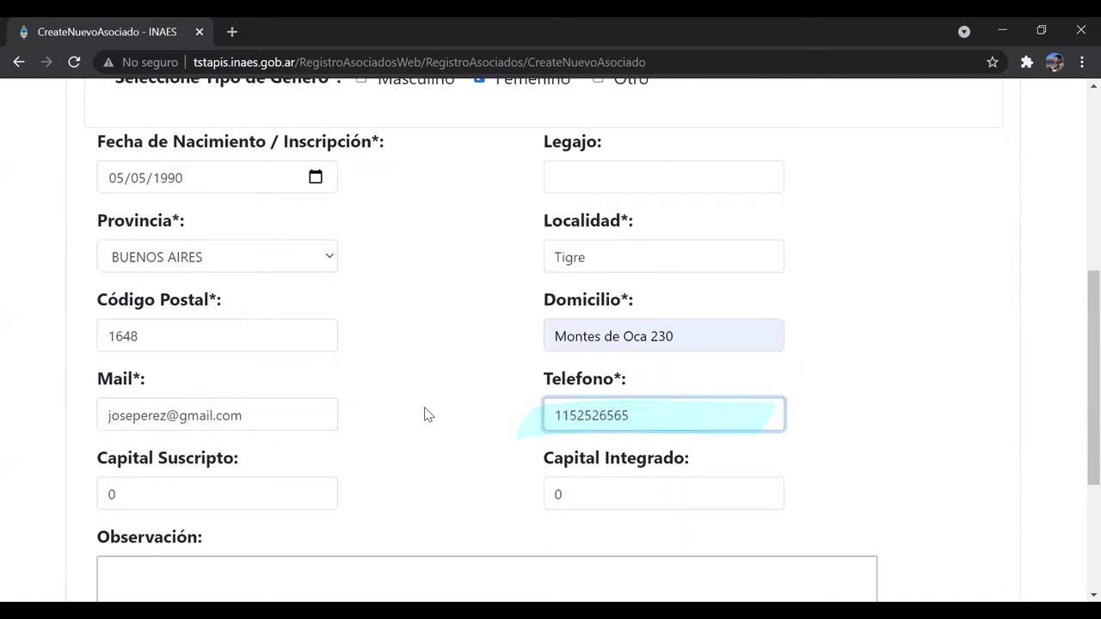
{"action": "key", "text": "Tab"}
{"action": "key", "text": "BackSpace"}
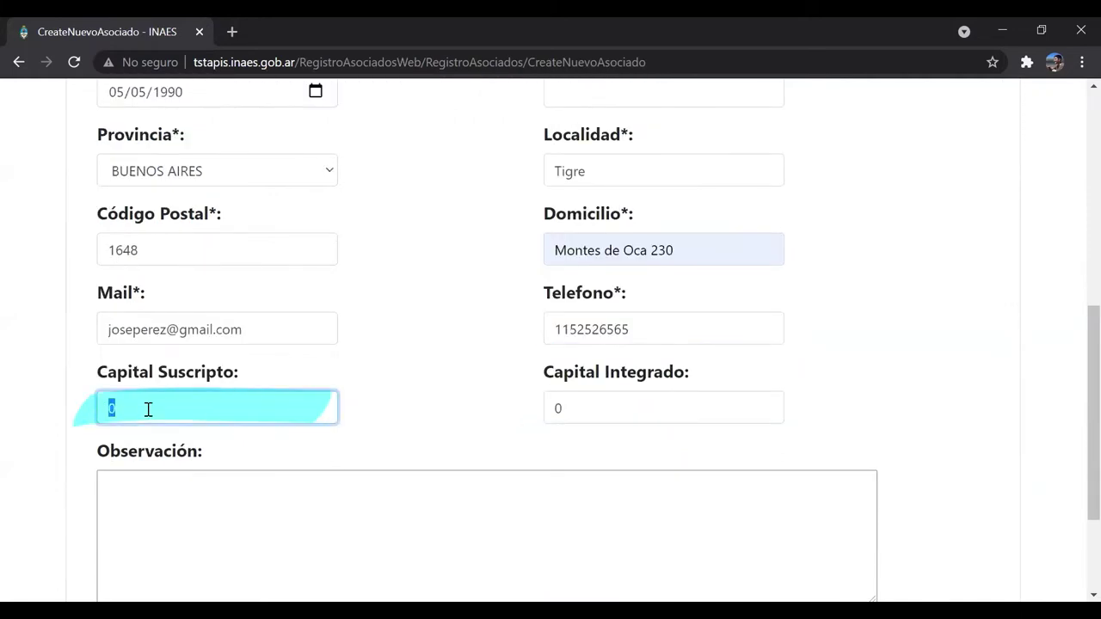
{"action": "type", "text": "10000"}
{"action": "key", "text": "Tab"}
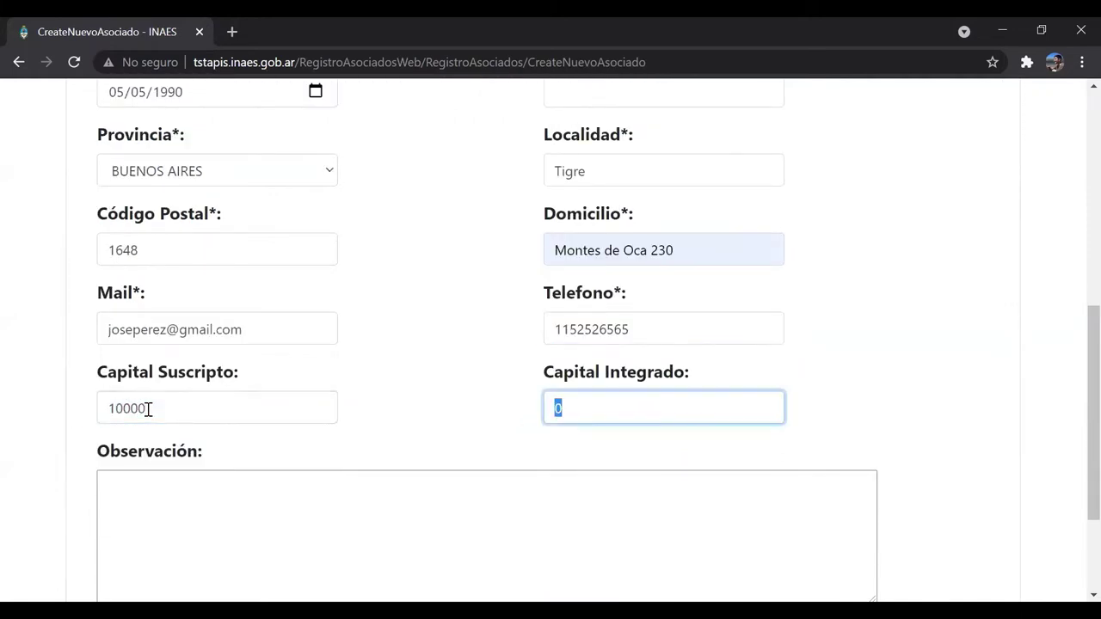
{"action": "type", "text": "500"}
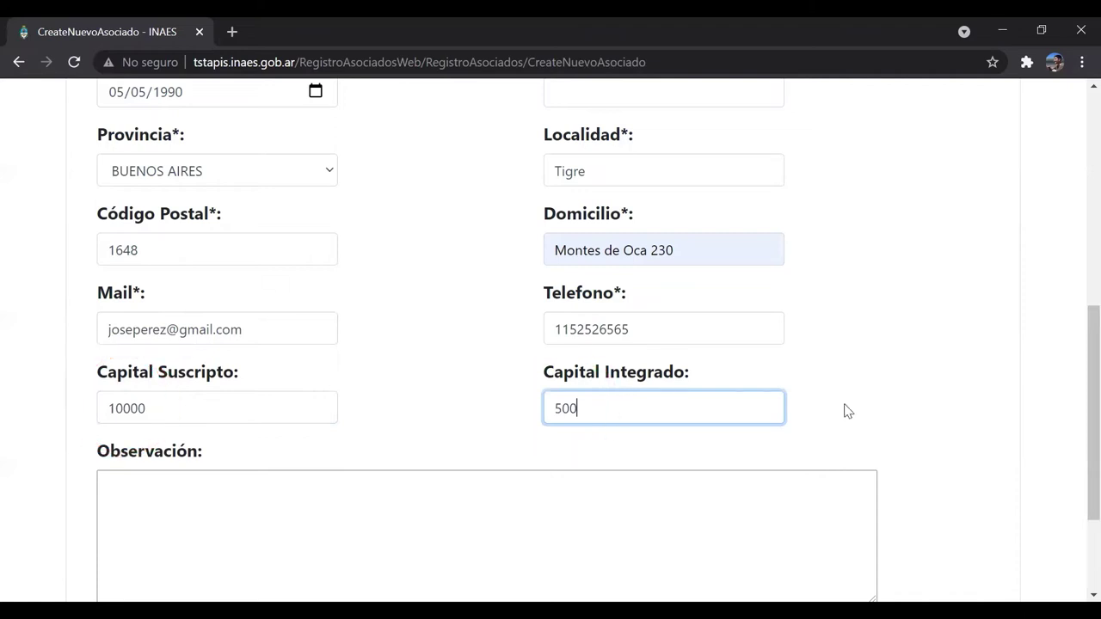
- Submit the completed new-member form with Guardar to reach the '¿Confirma el Alta?' prompt
{"action": "scroll", "coordinate": [843, 410], "scroll_direction": "down", "scroll_amount": 1}
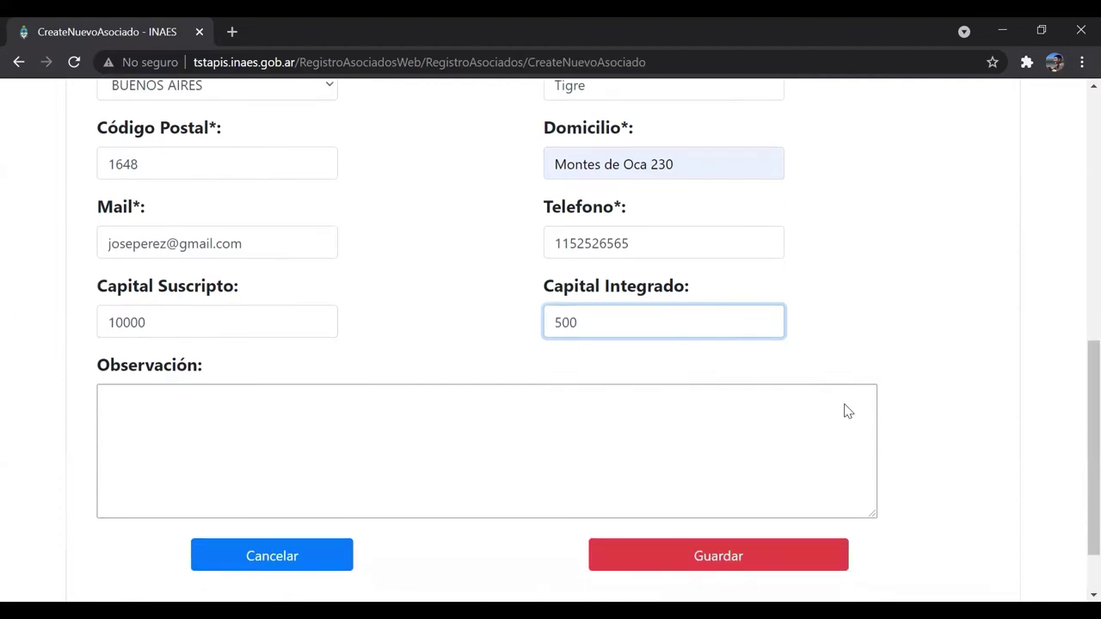
{"action": "left_click", "coordinate": [701, 560]}
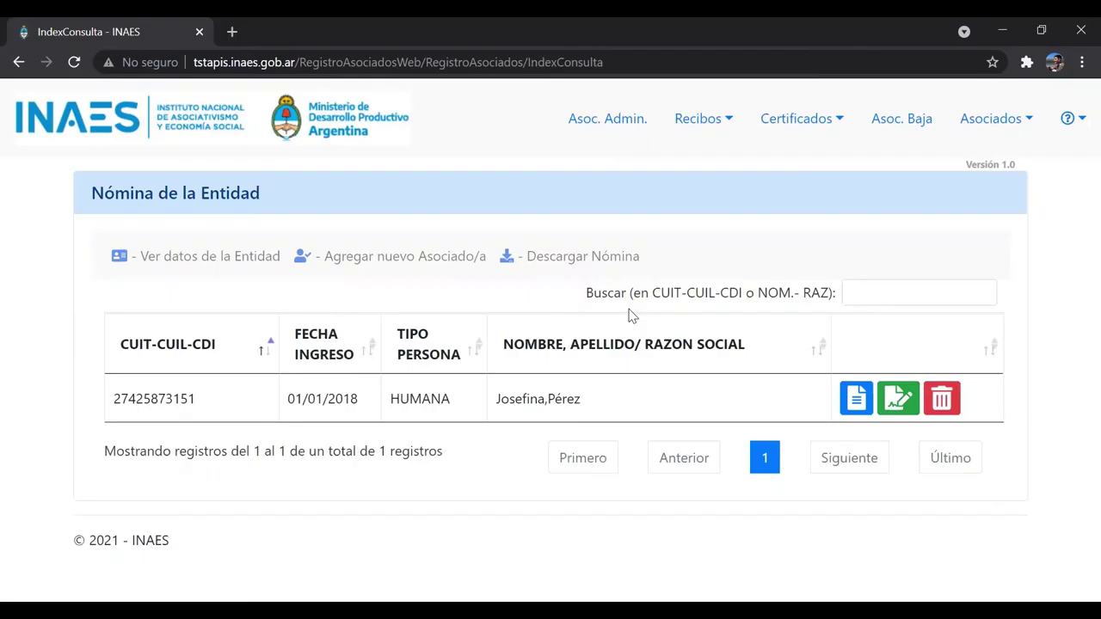
- Open the edit form for the single member listed in the Nómina
{"action": "left_click", "coordinate": [903, 411]}
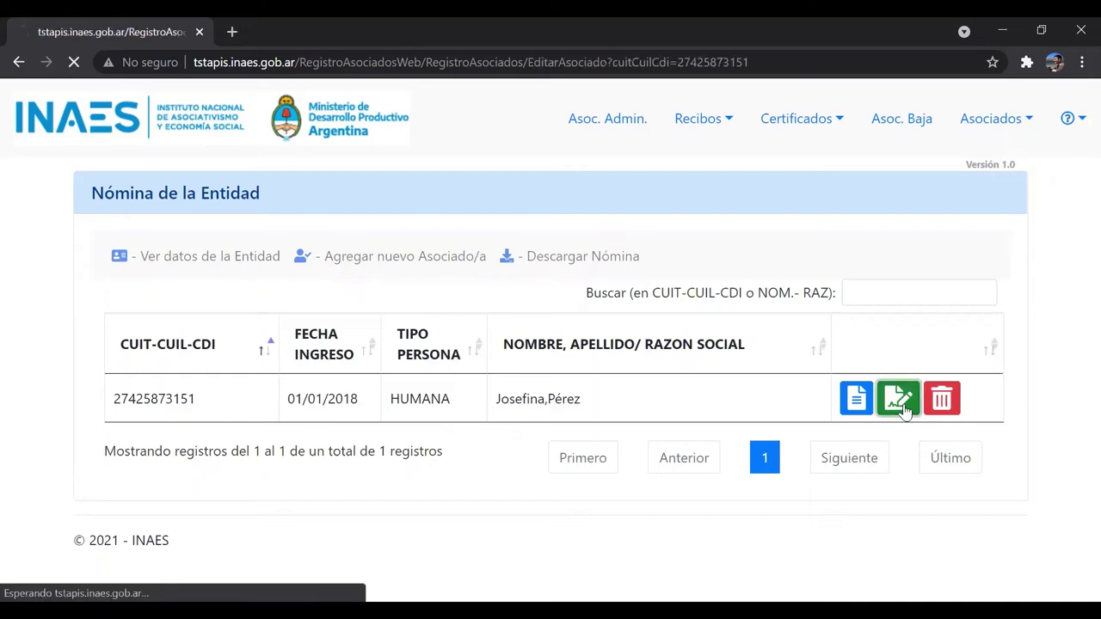
- Choose the suggested first name with a second given name, tick Error Material, and save
{"action": "scroll", "coordinate": [568, 332], "scroll_direction": "down", "scroll_amount": 10}
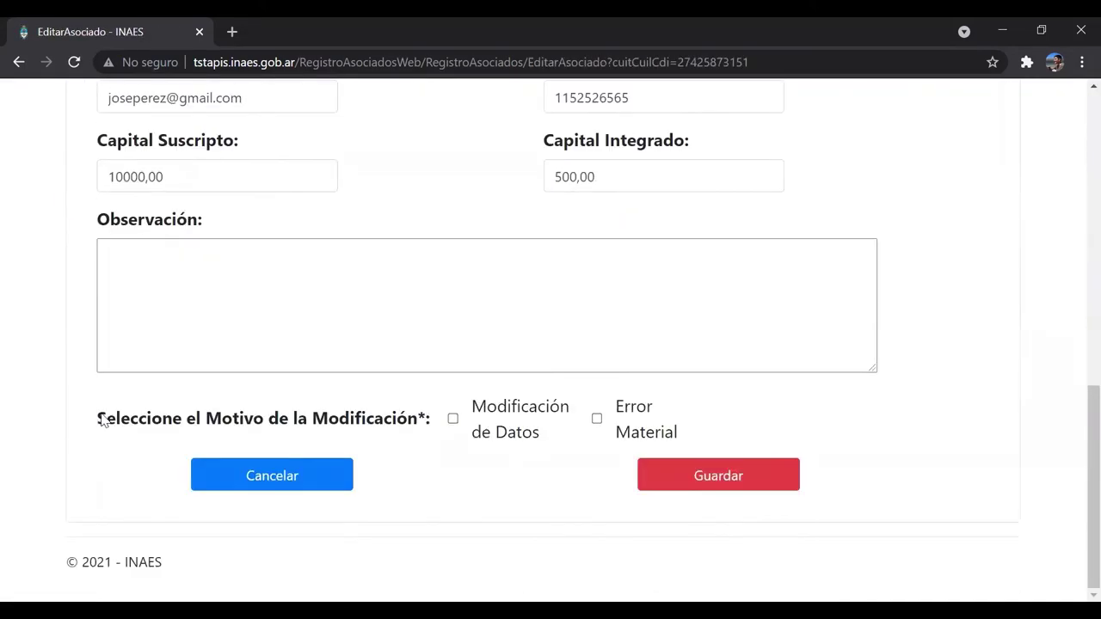
{"action": "left_click_drag", "start_coordinate": [98, 418], "coordinate": [411, 419]}
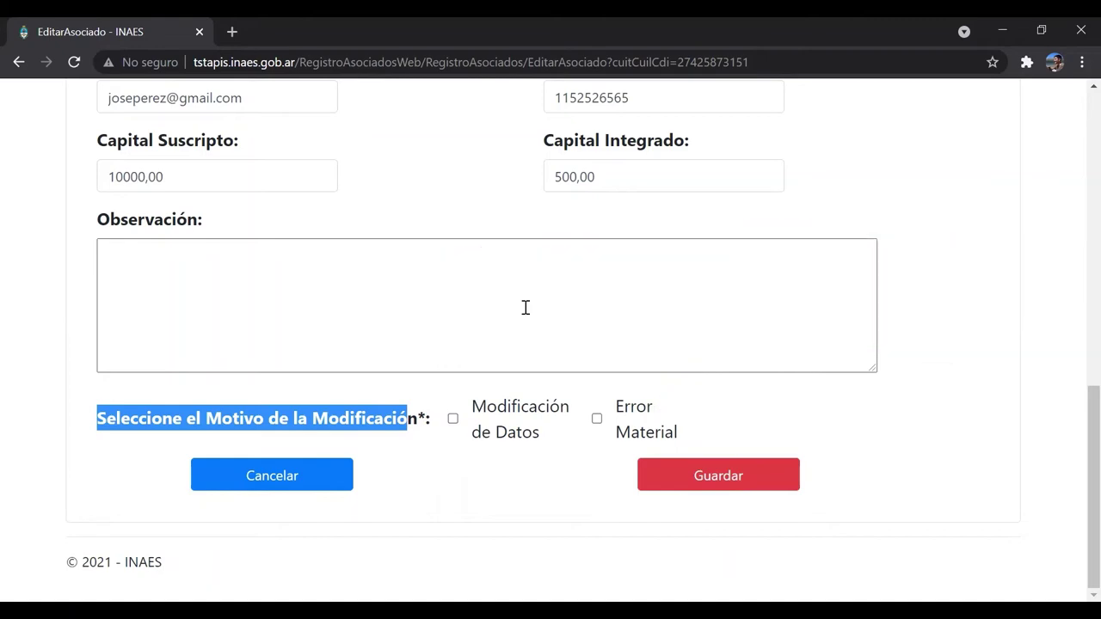
{"action": "scroll", "coordinate": [525, 308], "scroll_direction": "up", "scroll_amount": 15}
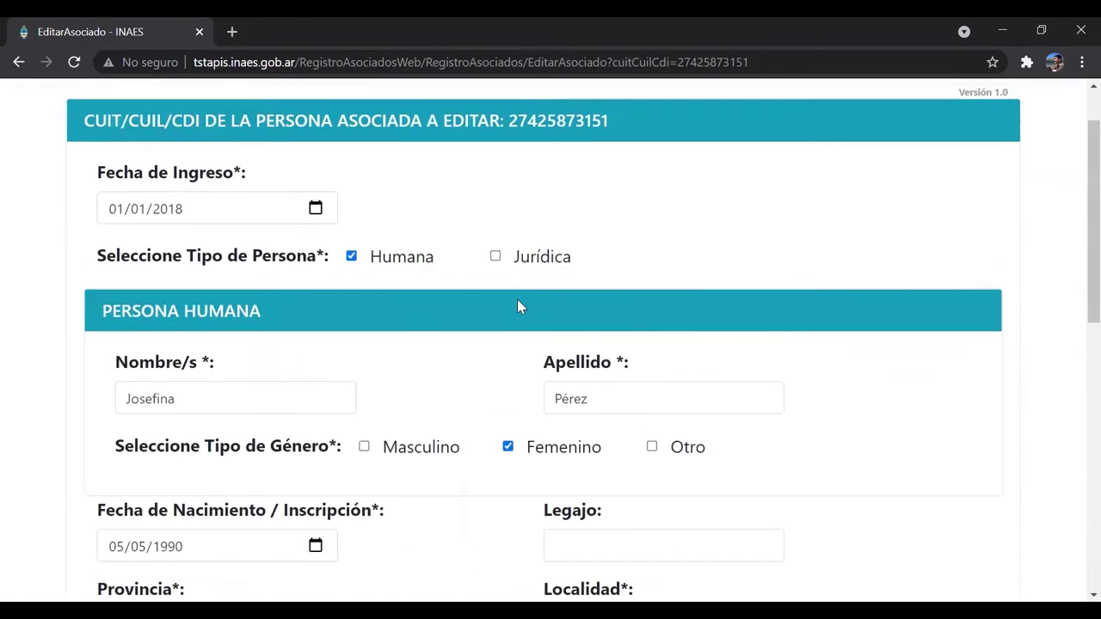
{"action": "left_click", "coordinate": [229, 396]}
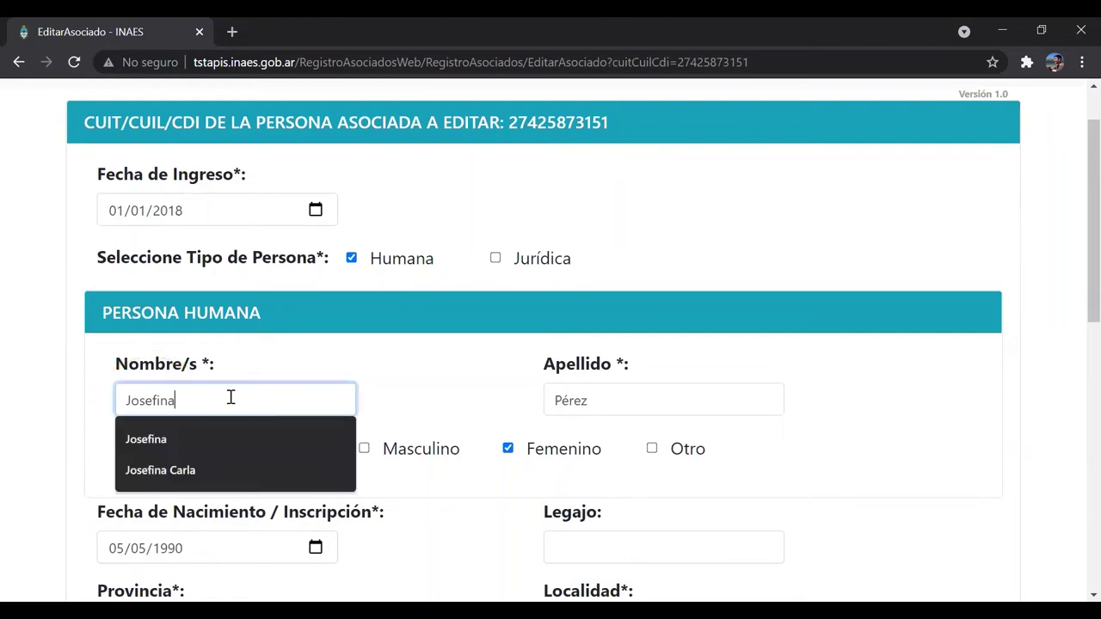
{"action": "key", "text": "Down"}
{"action": "key", "text": "Down"}
{"action": "key", "text": "Return"}
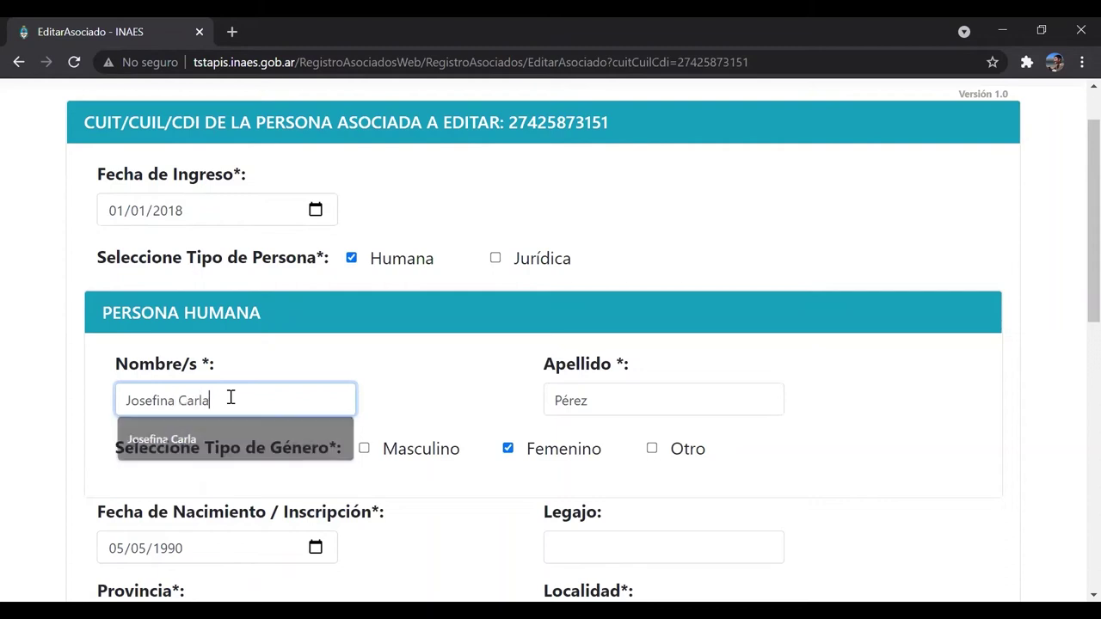
{"action": "scroll", "coordinate": [469, 348], "scroll_direction": "down", "scroll_amount": 1}
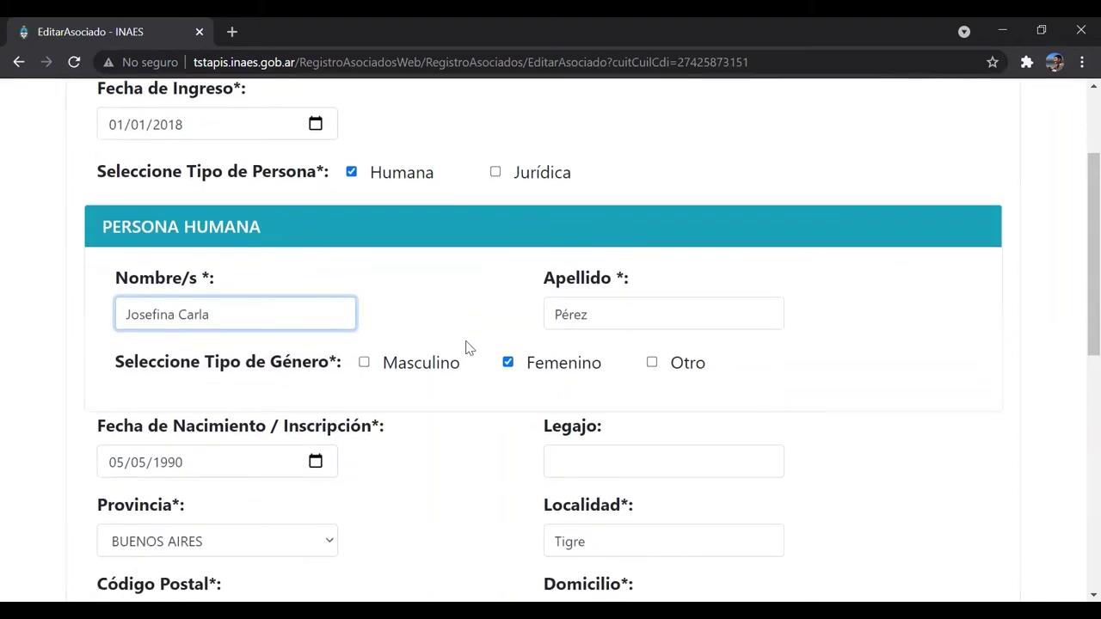
{"action": "scroll", "coordinate": [469, 347], "scroll_direction": "down", "scroll_amount": 1}
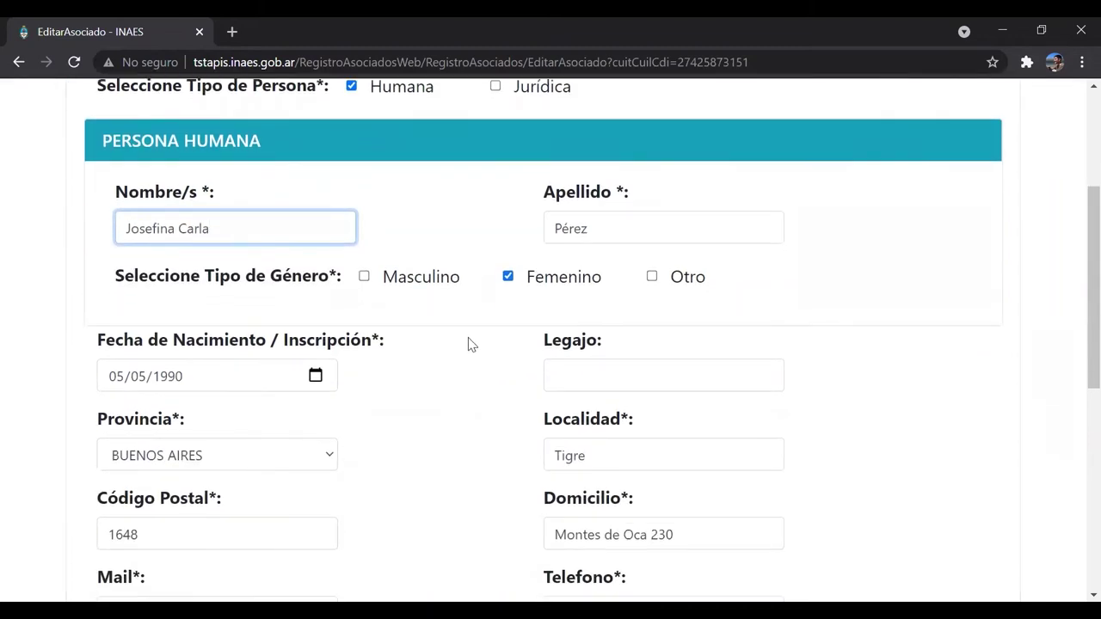
{"action": "scroll", "coordinate": [477, 370], "scroll_direction": "down", "scroll_amount": 6}
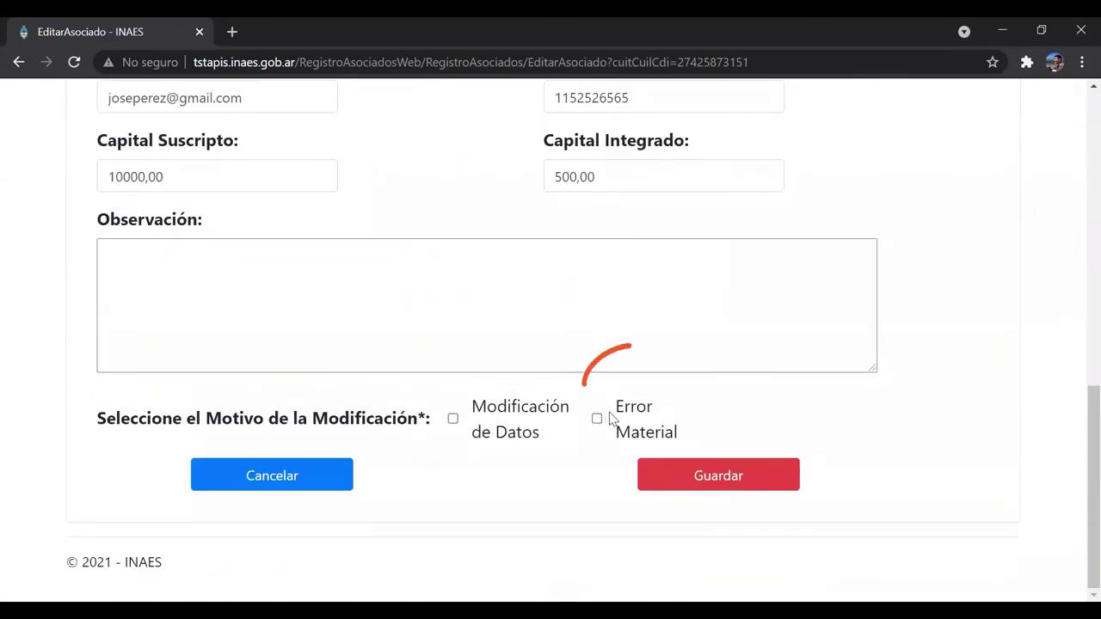
{"action": "left_click", "coordinate": [597, 419]}
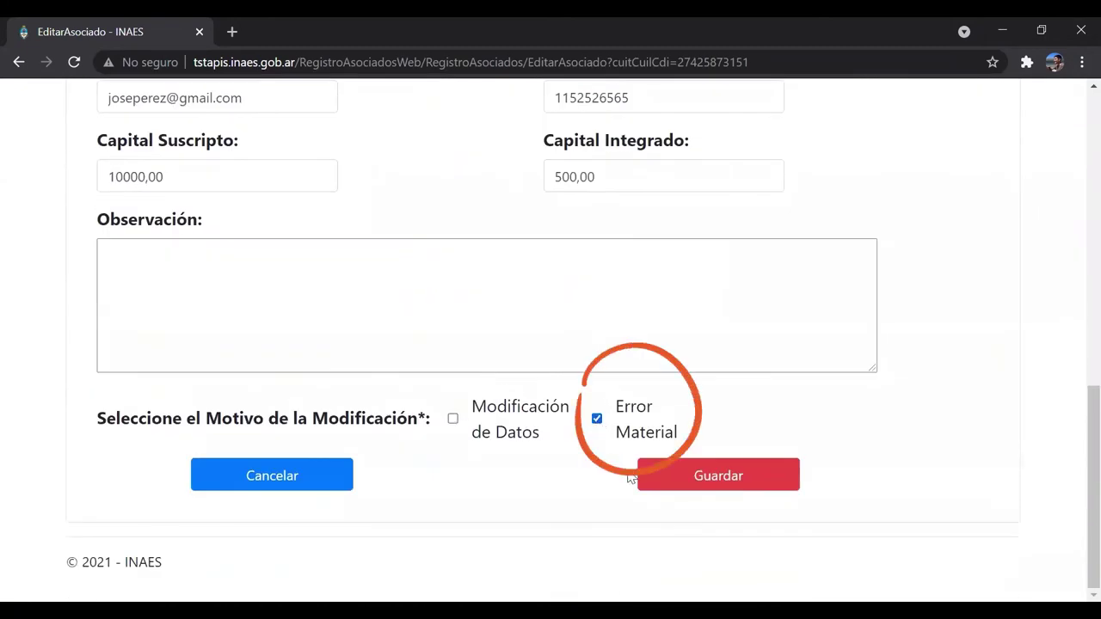
{"action": "left_click", "coordinate": [688, 480]}
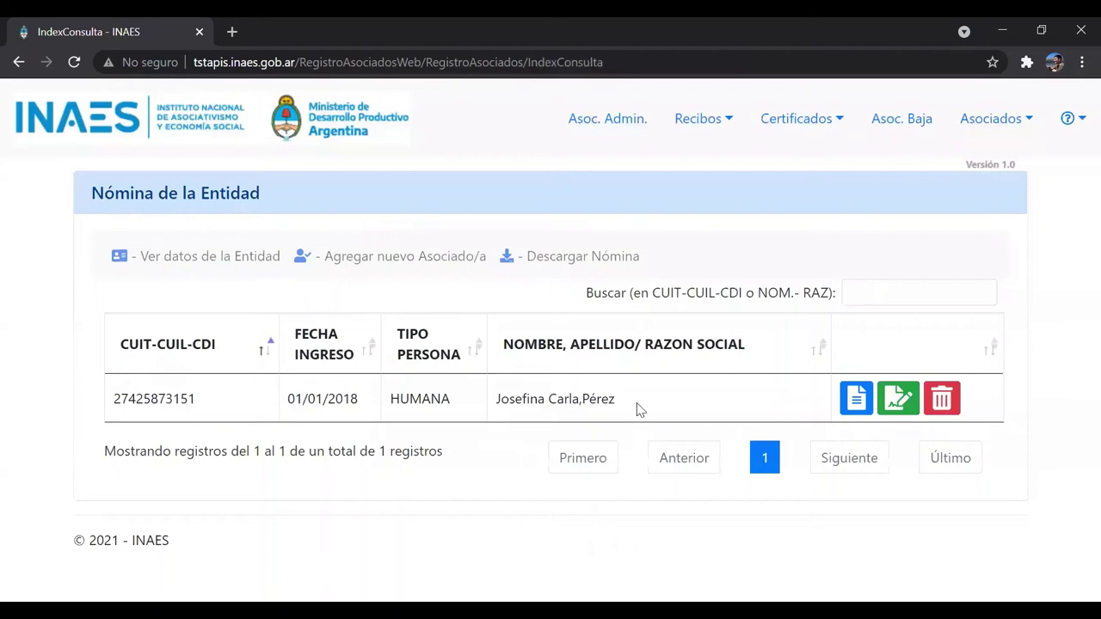
- Reopen the member's edit form, enter a new phone number, and save as Modificación de Datos
{"action": "left_click_drag", "start_coordinate": [616, 399], "coordinate": [497, 401]}
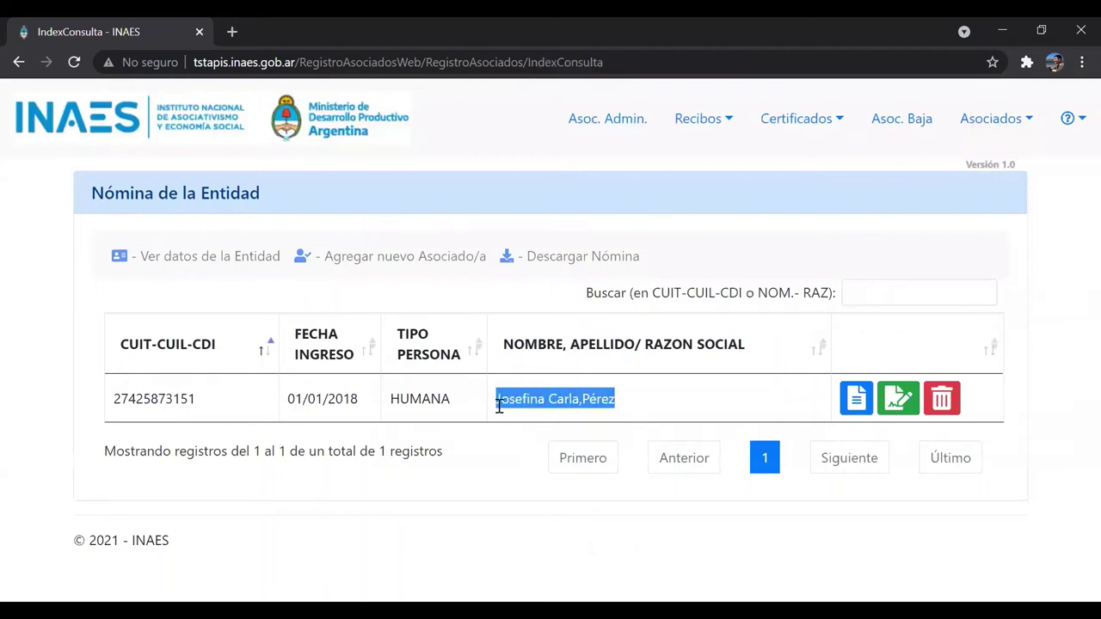
{"action": "left_click", "coordinate": [628, 407]}
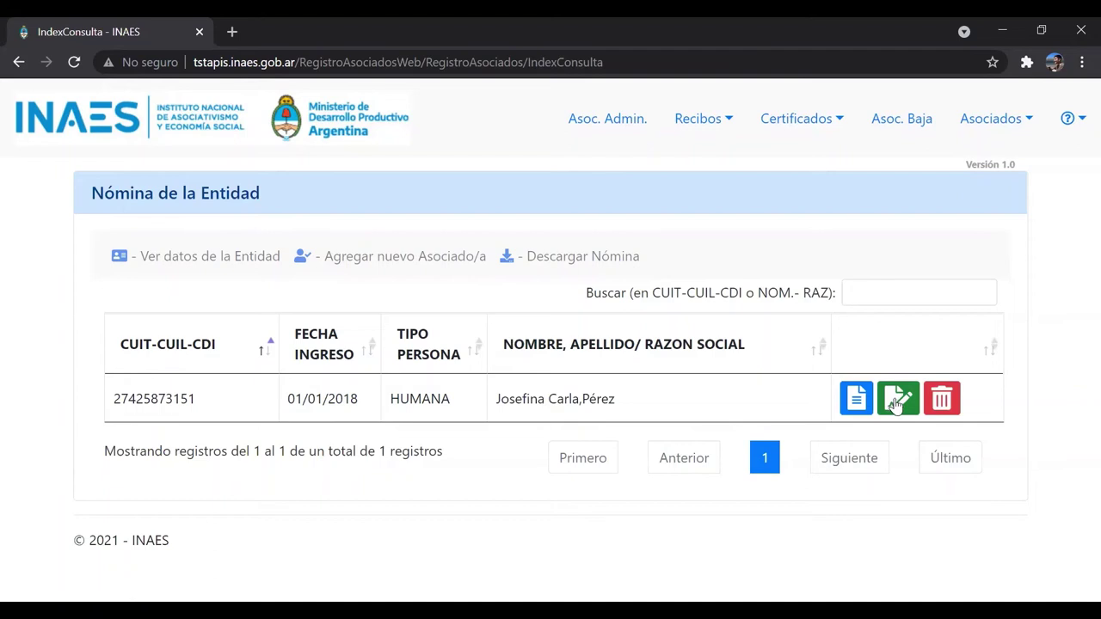
{"action": "left_click", "coordinate": [895, 401]}
{"action": "scroll", "coordinate": [731, 342], "scroll_direction": "down", "scroll_amount": 2}
{"action": "scroll", "coordinate": [726, 345], "scroll_direction": "down", "scroll_amount": 10}
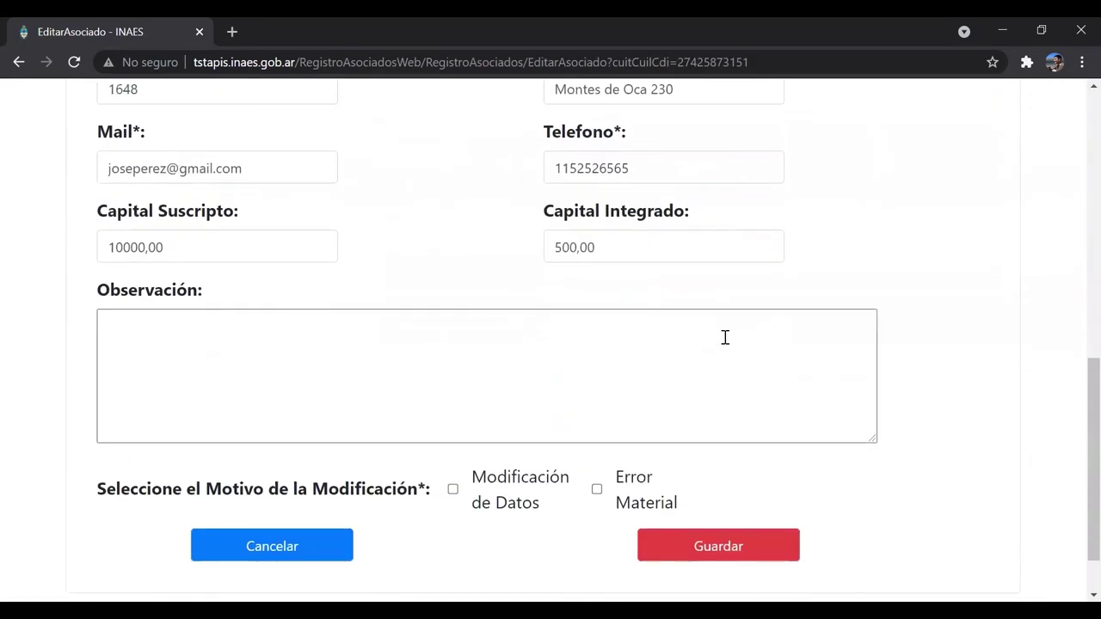
{"action": "double_click", "coordinate": [602, 168]}
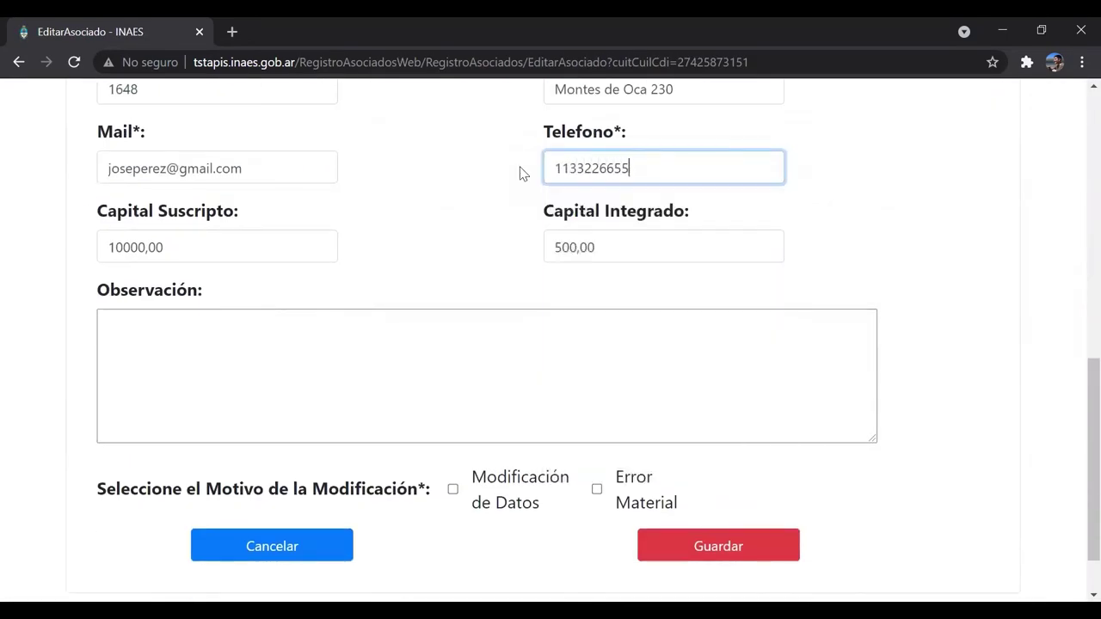
{"action": "left_click", "coordinate": [453, 491]}
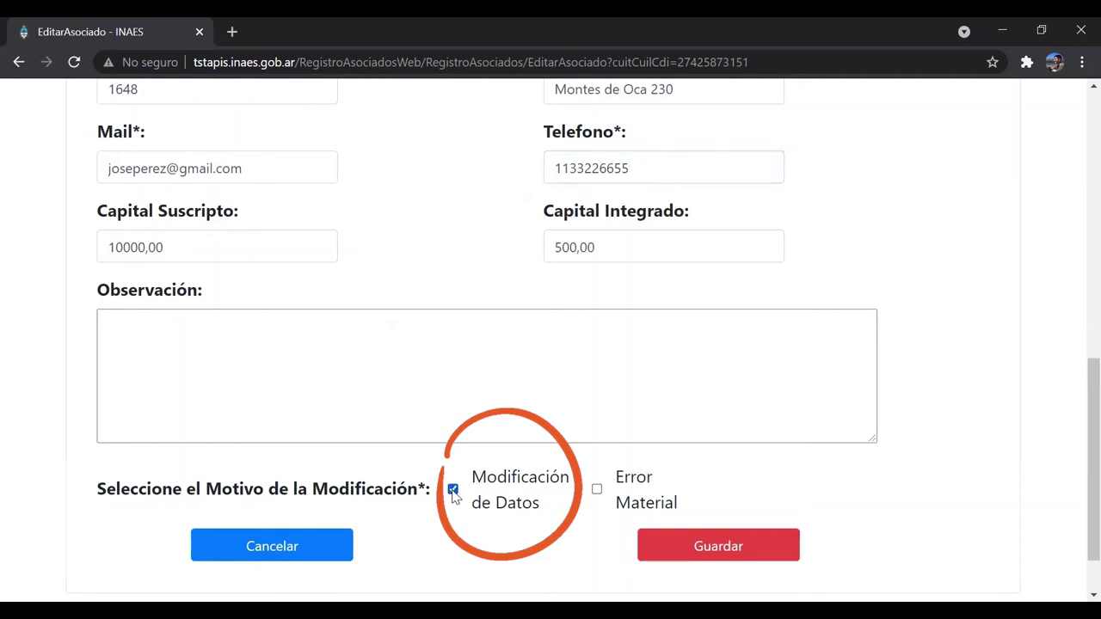
{"action": "left_click", "coordinate": [688, 555]}
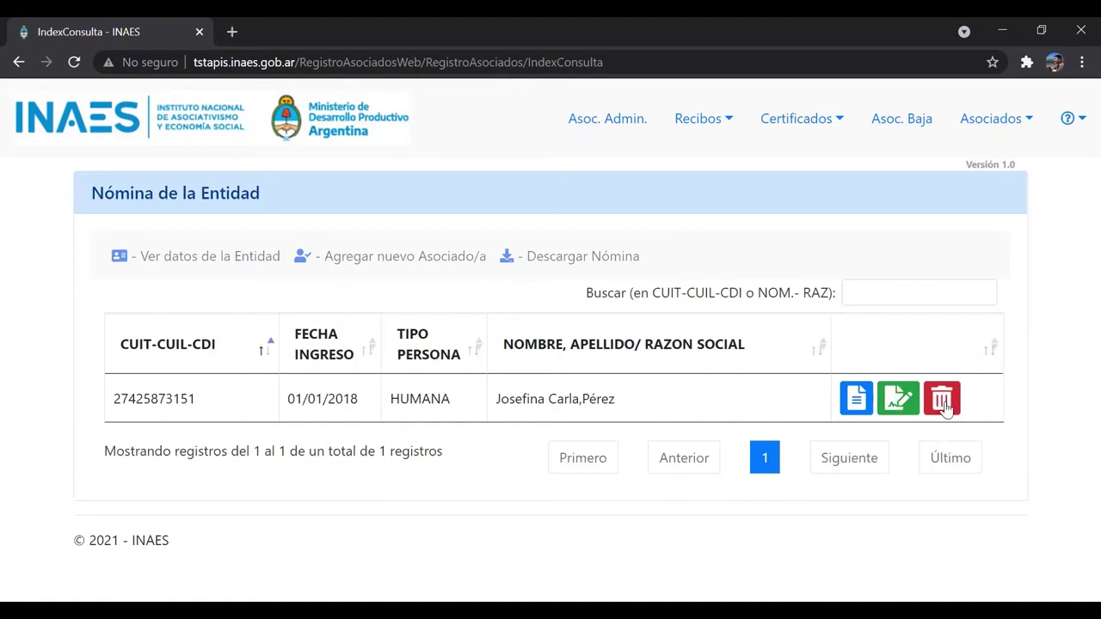
- In the baja form, set Fecha de Egreso 08/09/2021, reason Renuncia, observation 'Motivos personales'
{"action": "left_click", "coordinate": [942, 400]}
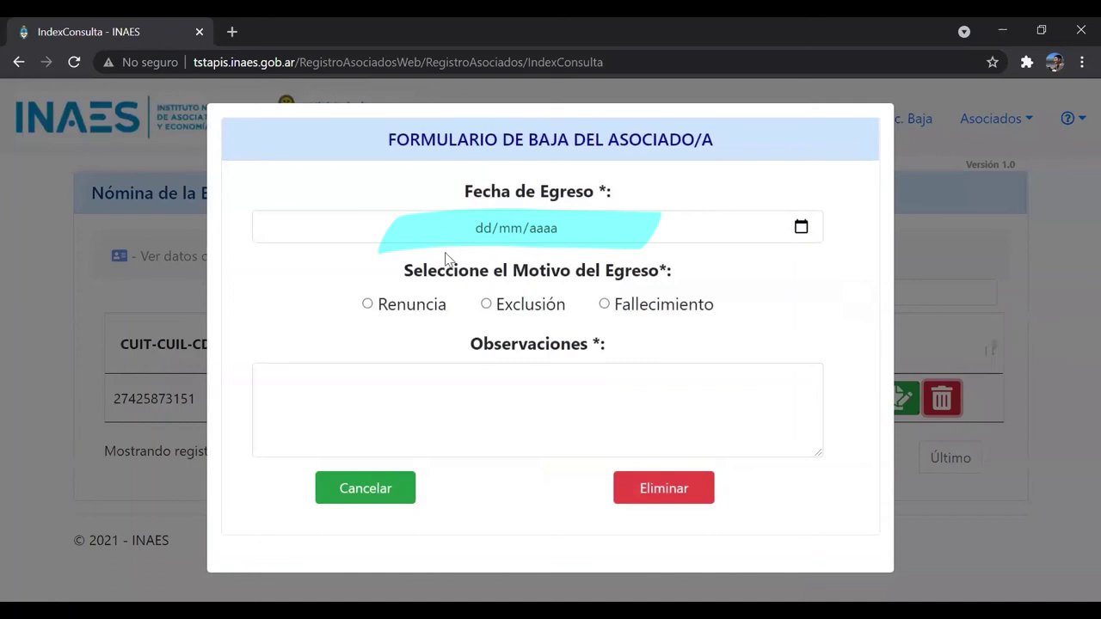
{"action": "left_click", "coordinate": [462, 226]}
{"action": "type", "text": "08092021"}
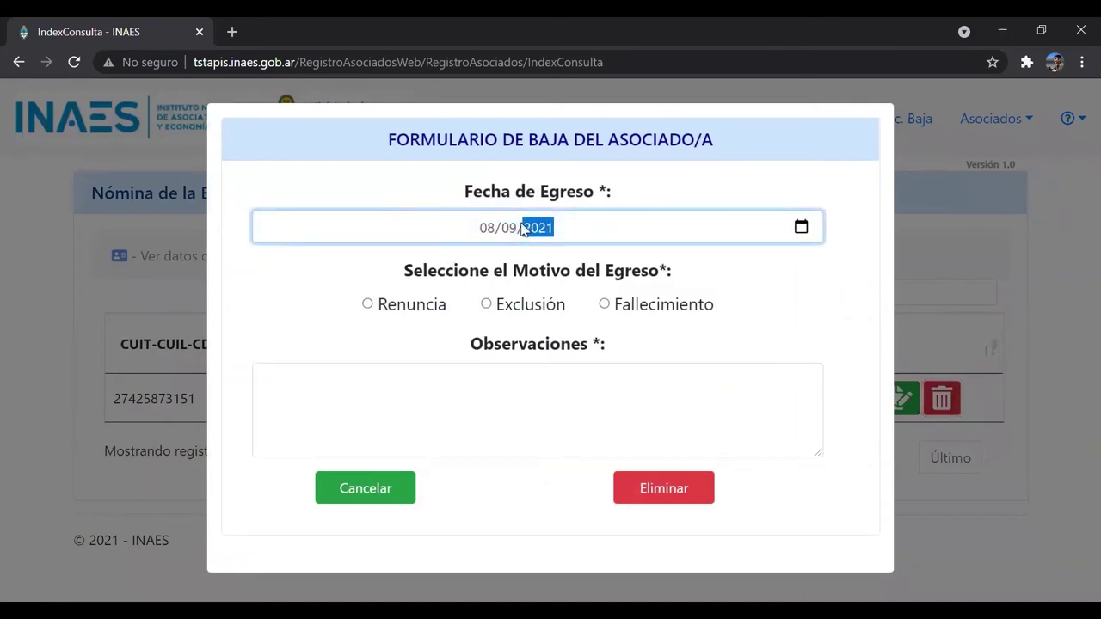
{"action": "left_click", "coordinate": [368, 306]}
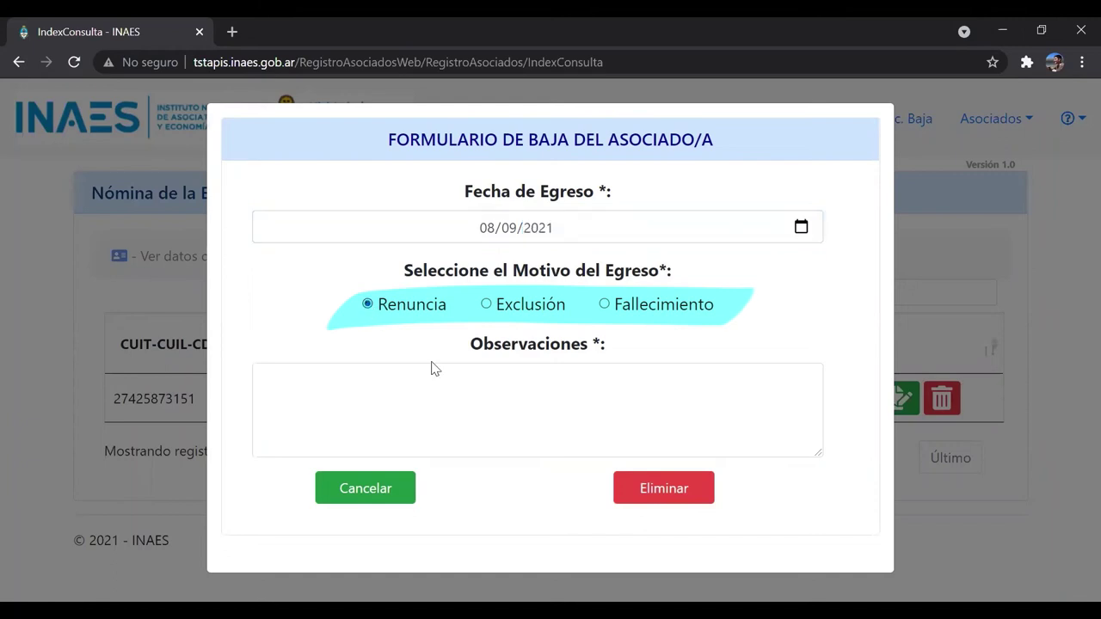
{"action": "left_click", "coordinate": [467, 401]}
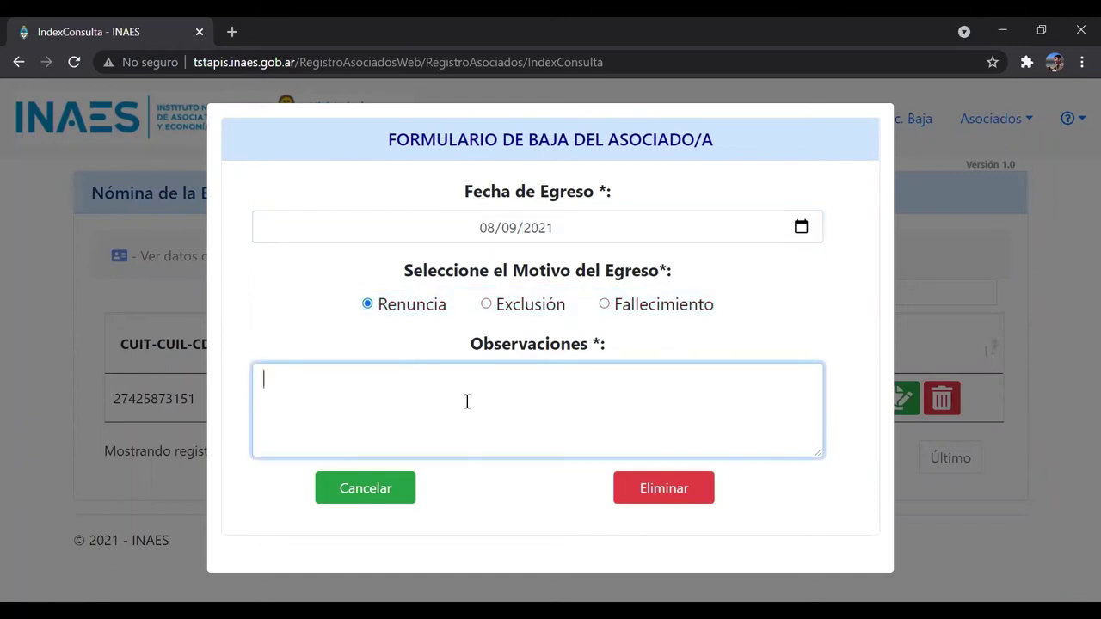
{"action": "type", "text": "Motivos personales"}
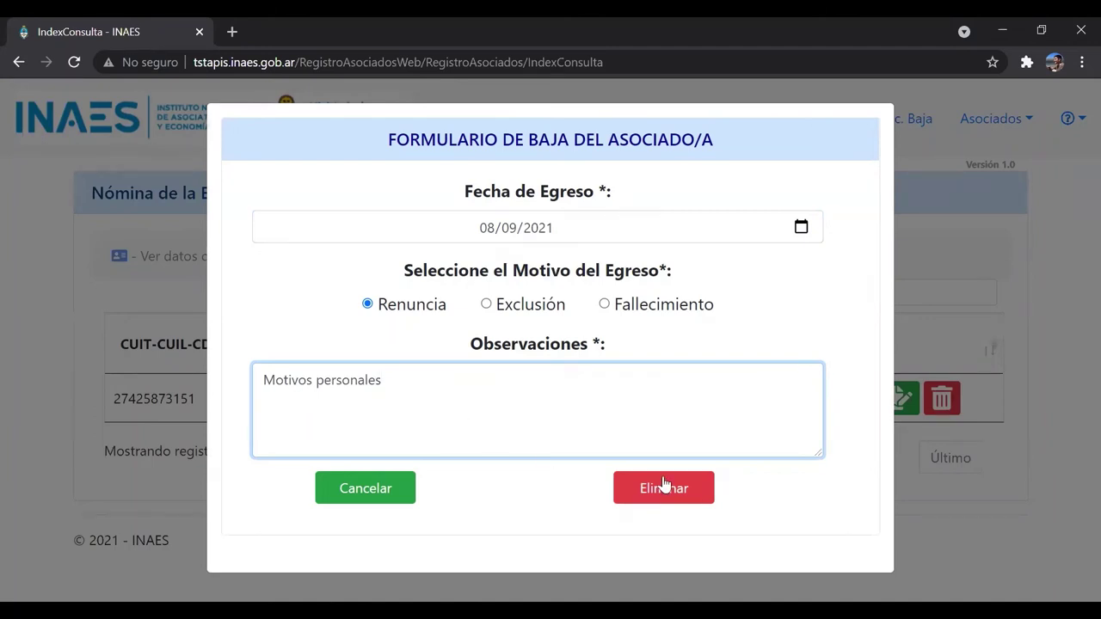
- Submit the baja form with Eliminar and confirm the member's removal
{"action": "left_click", "coordinate": [685, 494]}
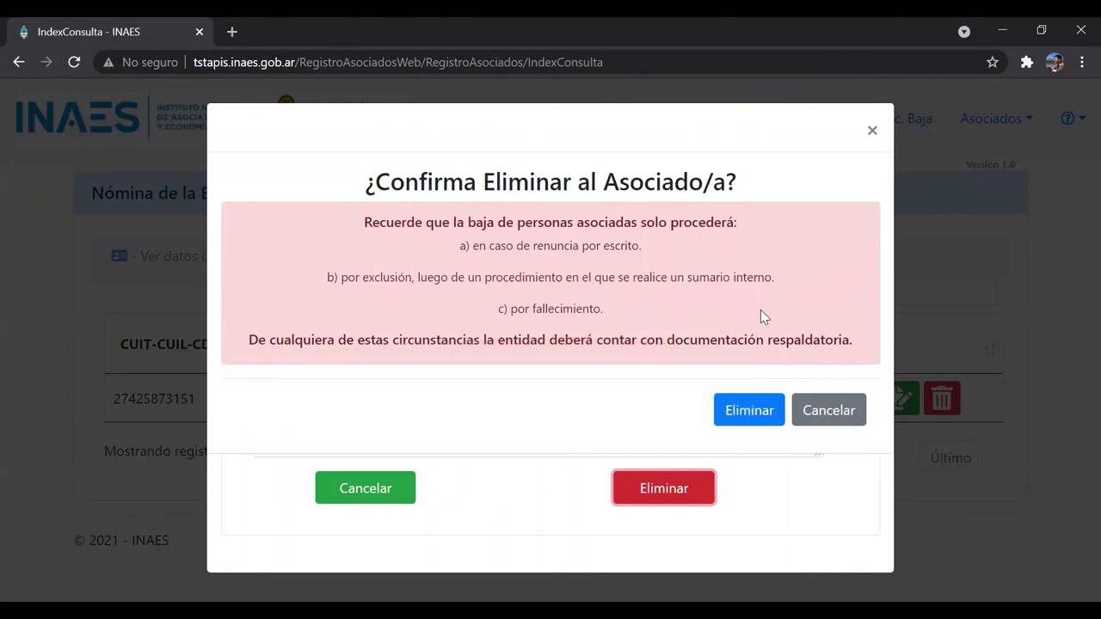
{"action": "left_click", "coordinate": [758, 412]}
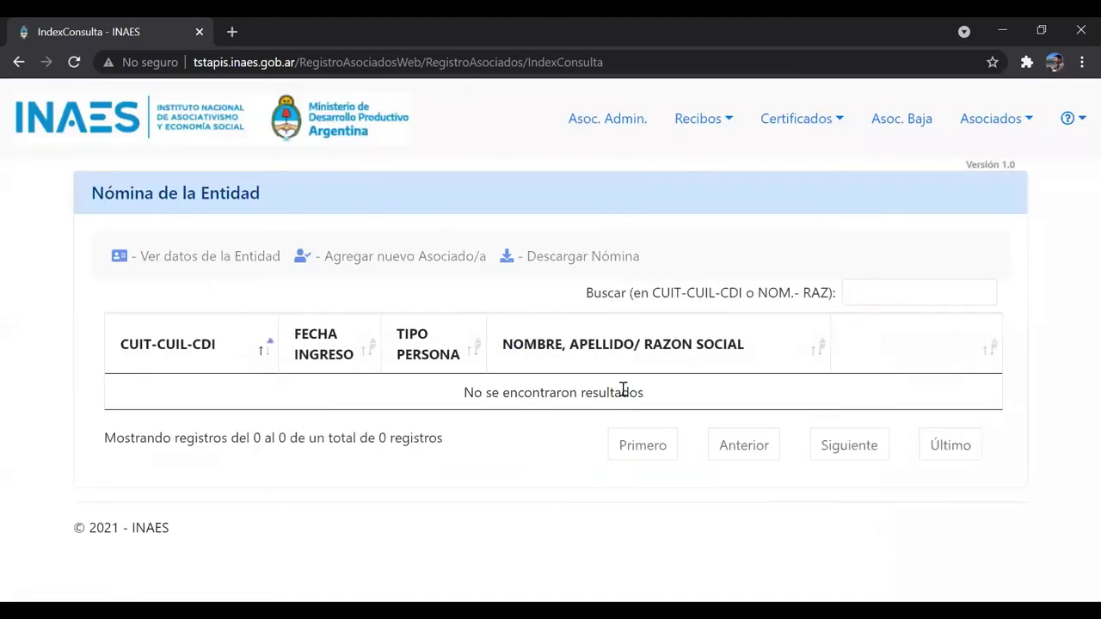